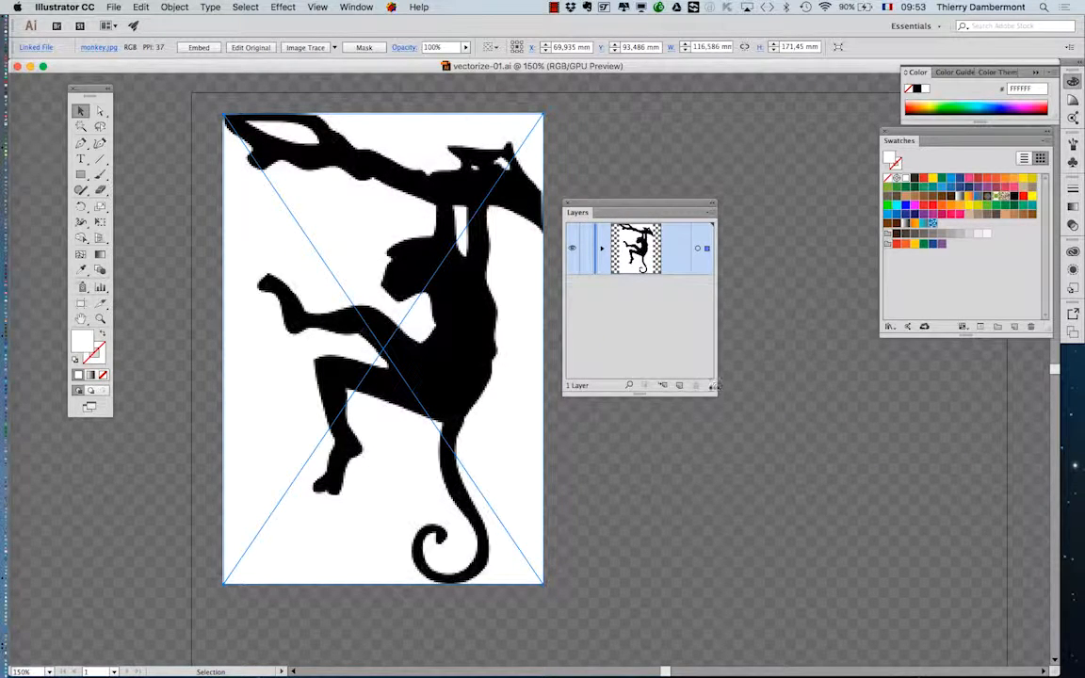
# Step: Widen the Layers panel and set the color of Layer 1 to Light Red
pyautogui.moveTo(713, 394); pyautogui.dragTo(844, 355)
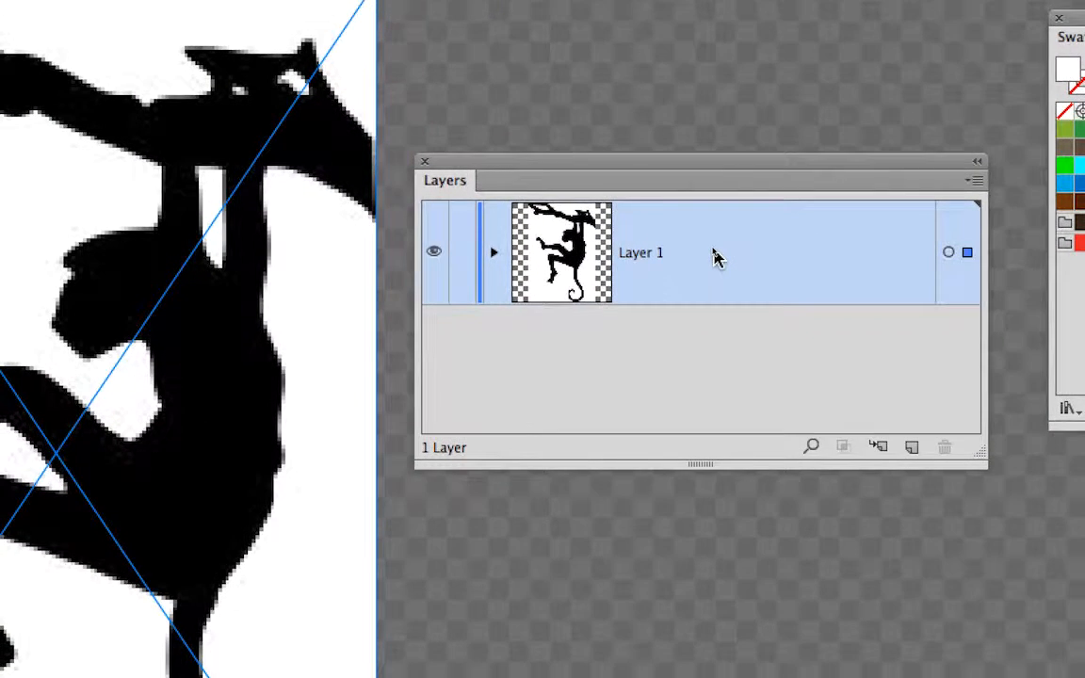
pyautogui.doubleClick(716, 257)
pyautogui.click(653, 302)
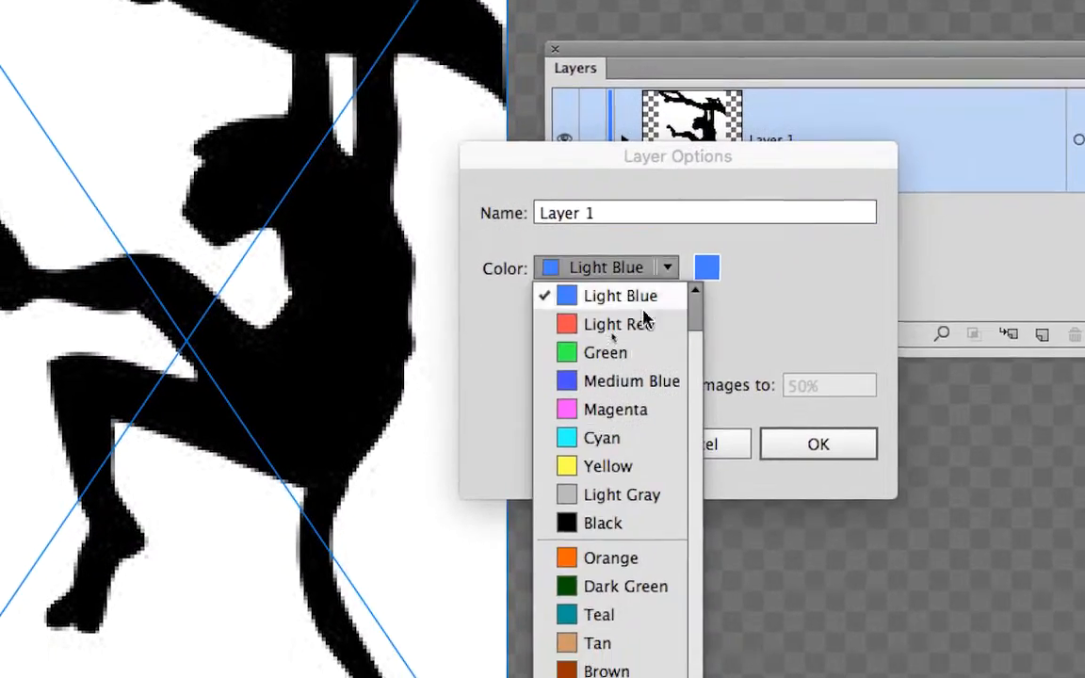
pyautogui.click(647, 318)
pyautogui.click(782, 437)
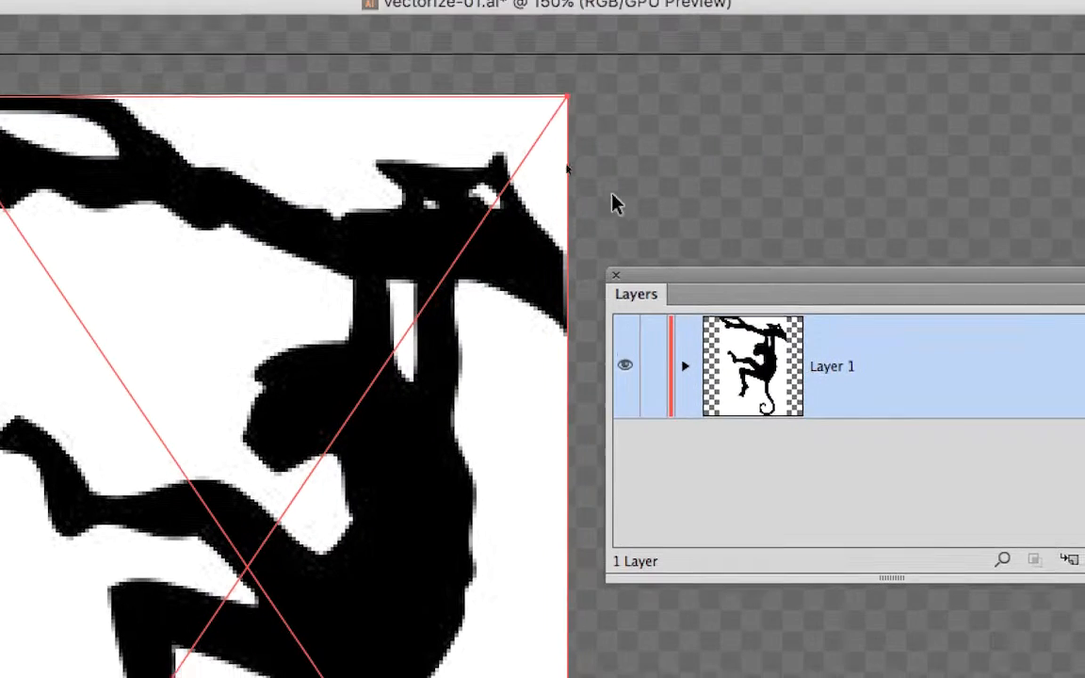
# Step: Make the Layers panel taller and expand Layer 1 to list its contents
pyautogui.scroll(2, 358, 392)
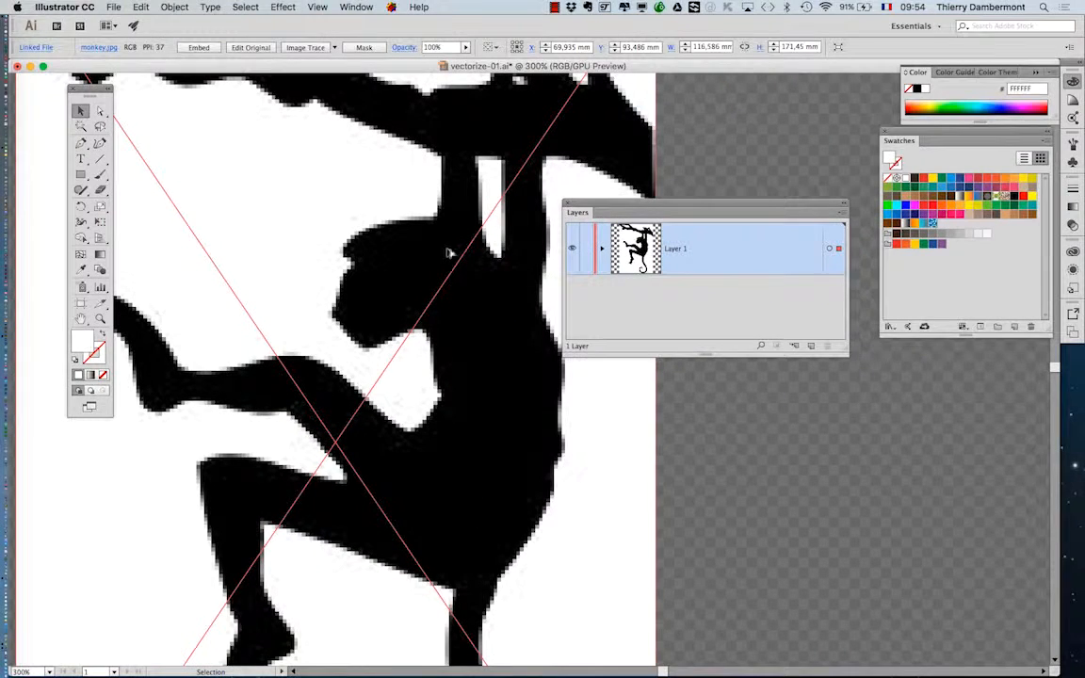
pyautogui.moveTo(591, 213)
pyautogui.mouseDown()
pyautogui.moveTo(713, 213)
pyautogui.moveTo(616, 259)
pyautogui.moveTo(591, 221)
pyautogui.mouseUp()
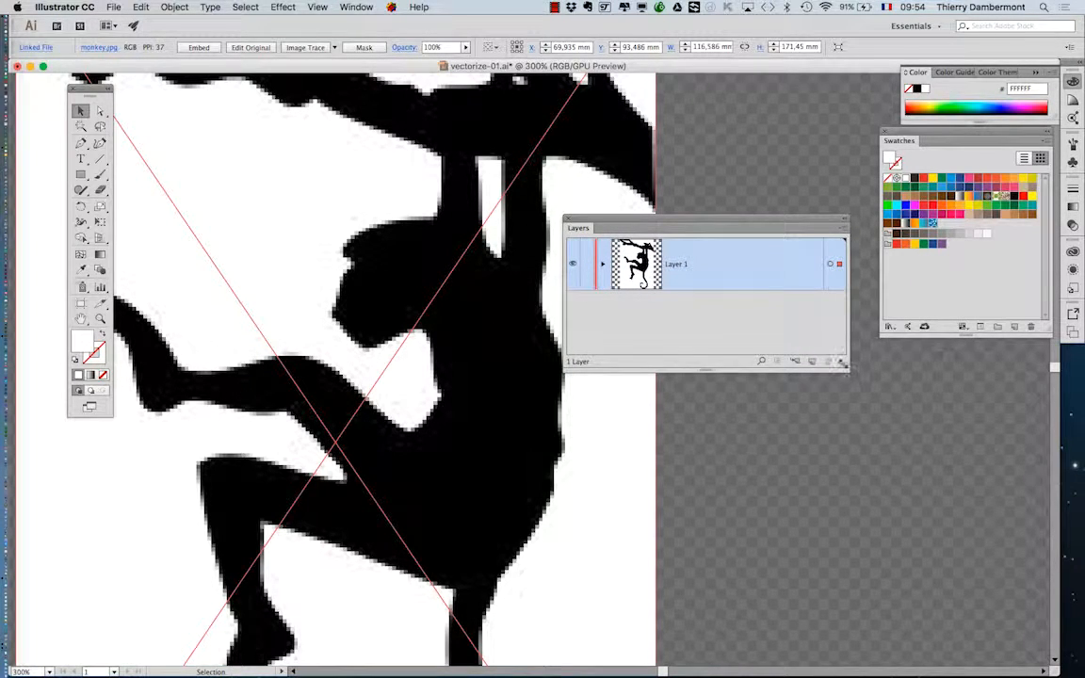
pyautogui.moveTo(828, 367); pyautogui.dragTo(826, 448)
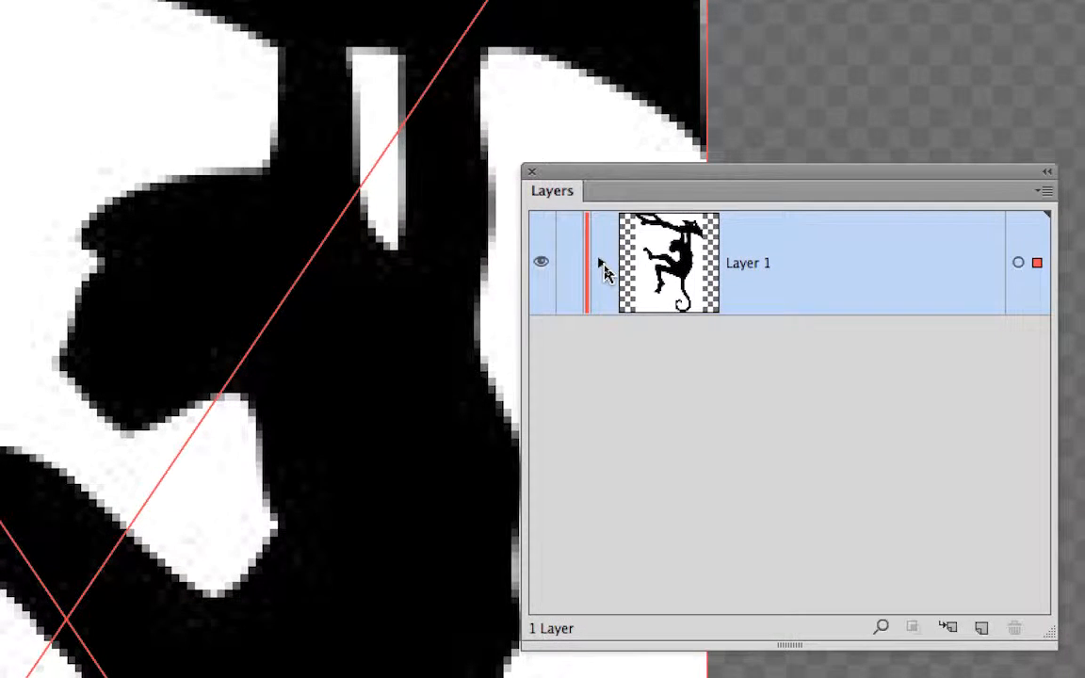
pyautogui.click(601, 265)
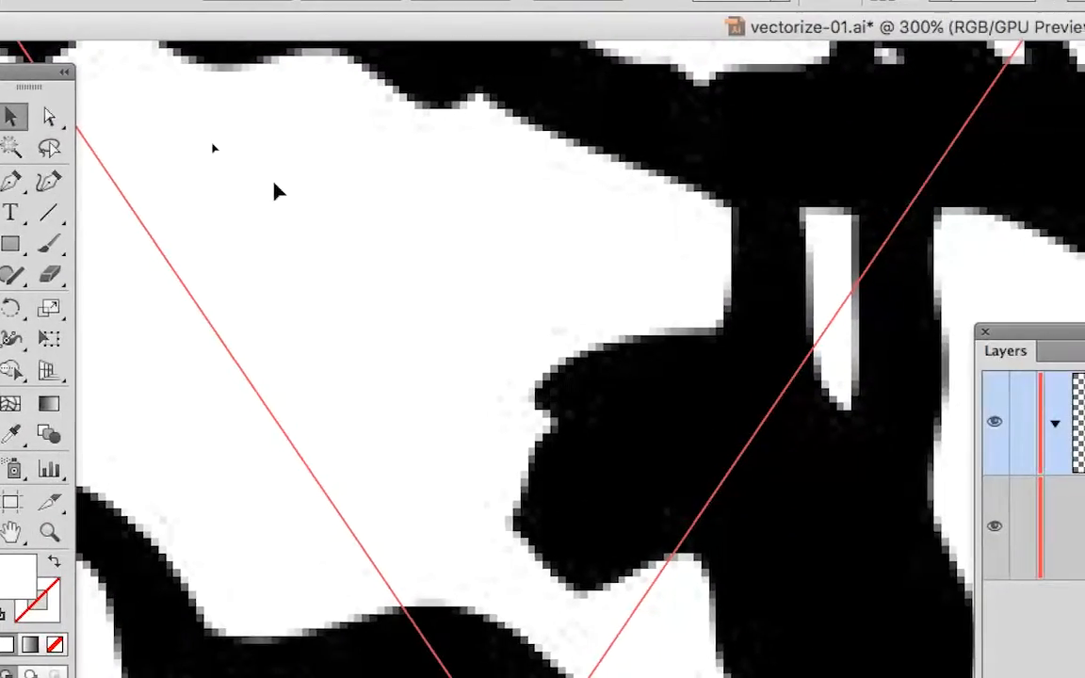
# Step: Move the tools palette off the artboard and deselect the monkey image
pyautogui.scroll(-2, 275, 186)
pyautogui.scroll(-1, 281, 191)
pyautogui.click(85, 97)
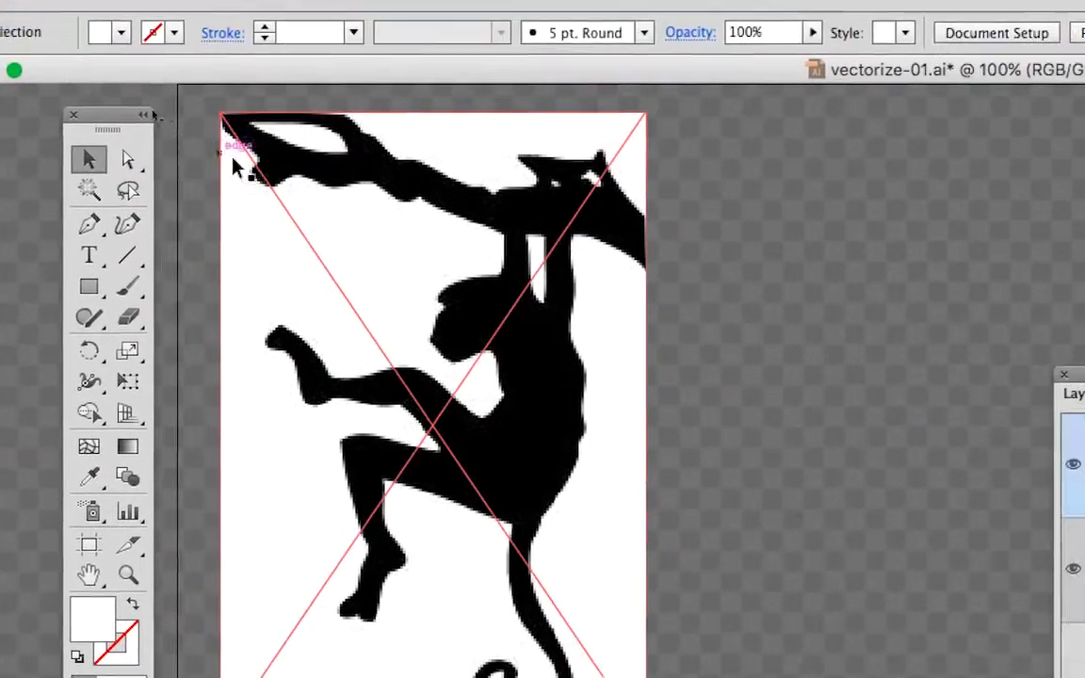
pyautogui.click(167, 125)
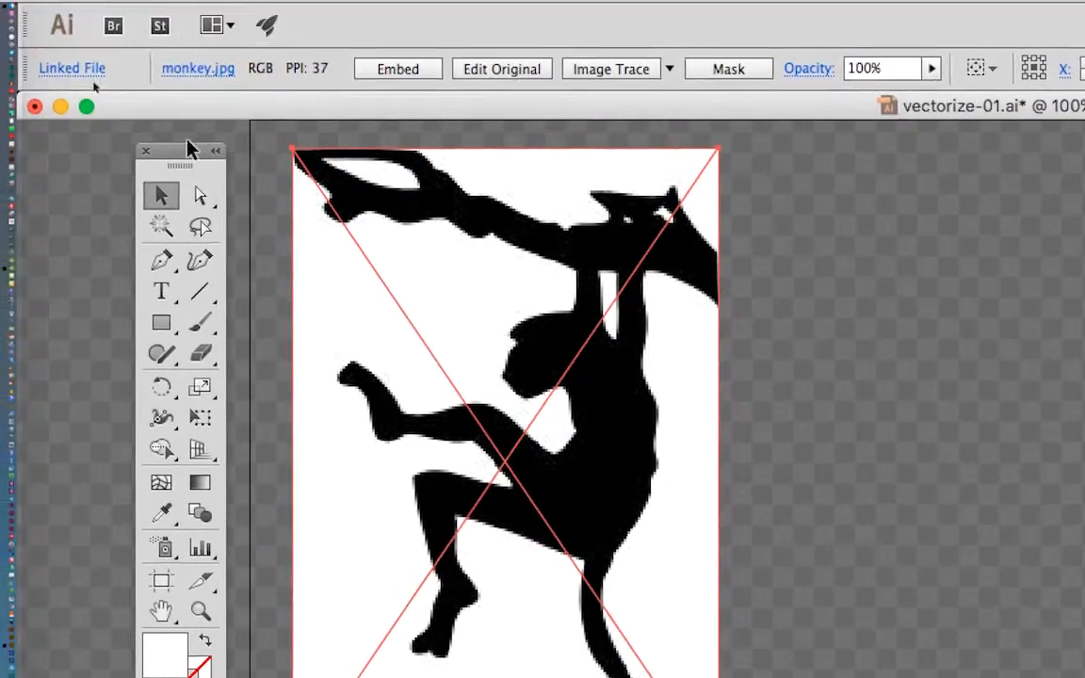
pyautogui.moveTo(181, 151); pyautogui.dragTo(119, 152)
pyautogui.click(198, 178)
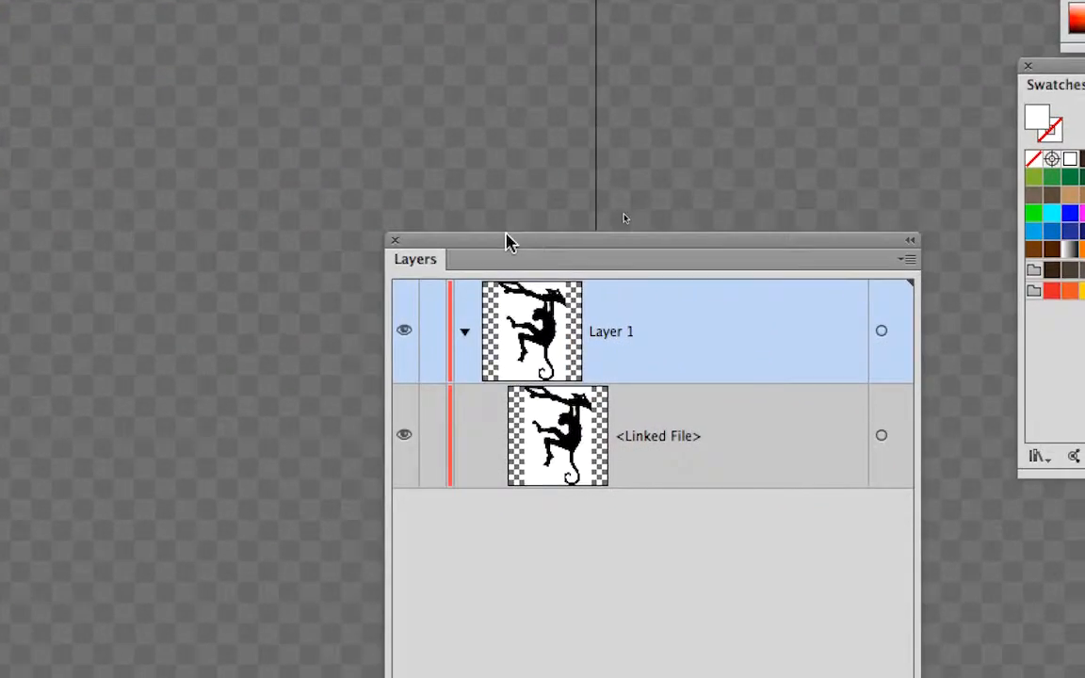
pyautogui.moveTo(506, 242); pyautogui.dragTo(404, 191)
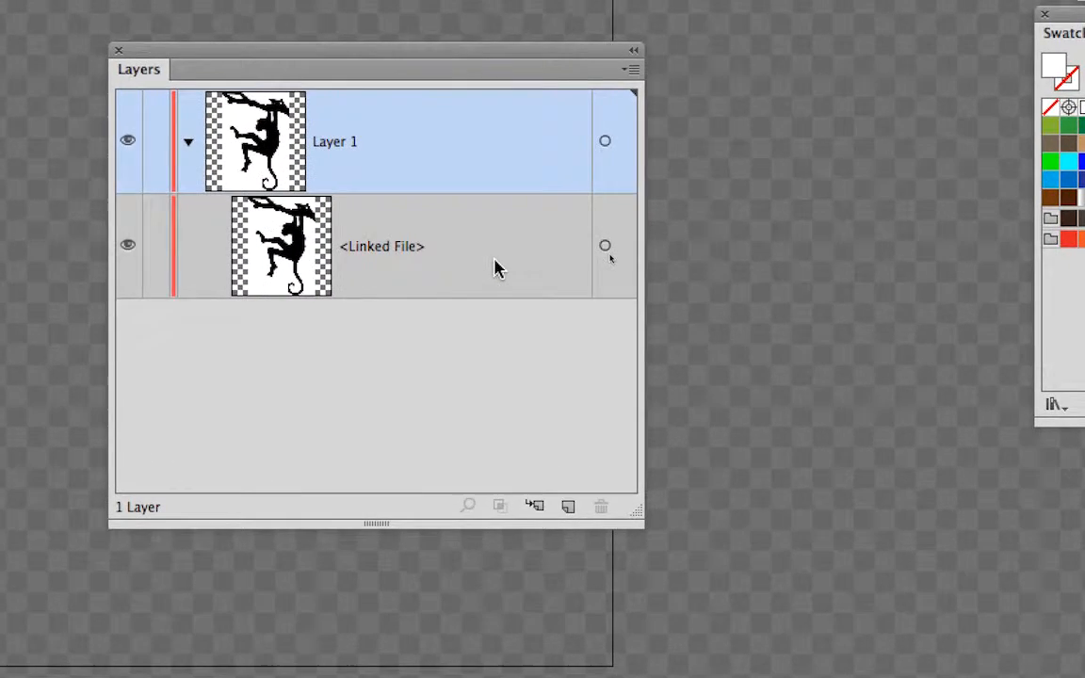
# Step: Highlight Layer 1 and its linked file in turn, and target the linked file to select the monkey image
pyautogui.click(471, 215)
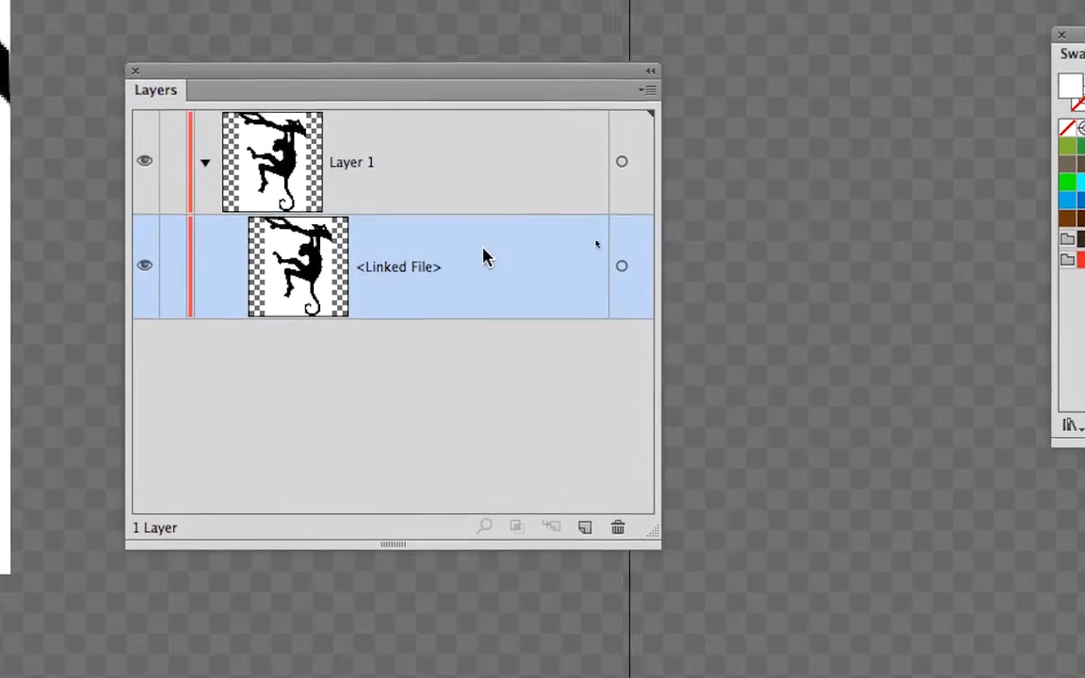
pyautogui.click(452, 198)
pyautogui.click(447, 269)
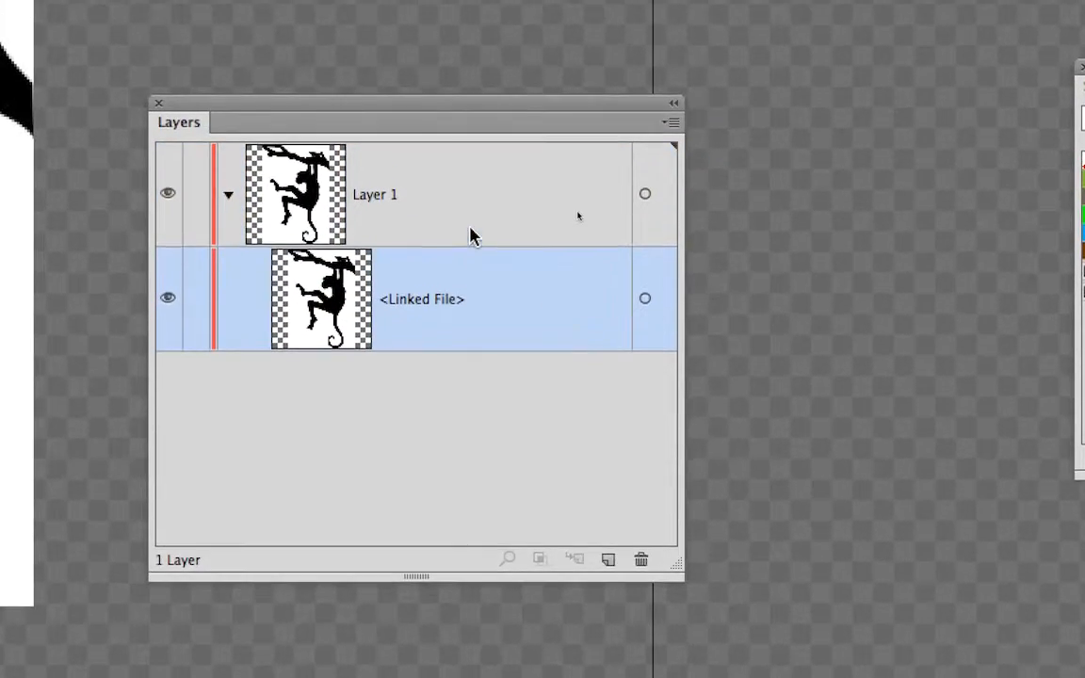
pyautogui.click(471, 235)
pyautogui.click(471, 293)
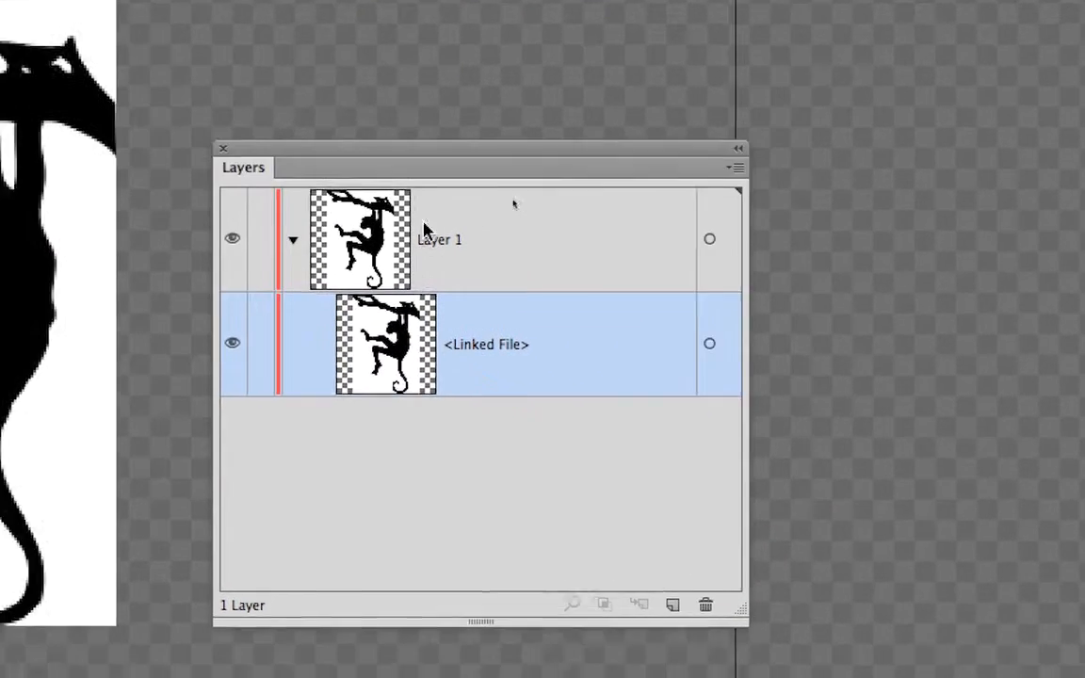
pyautogui.click(576, 322)
pyautogui.click(577, 383)
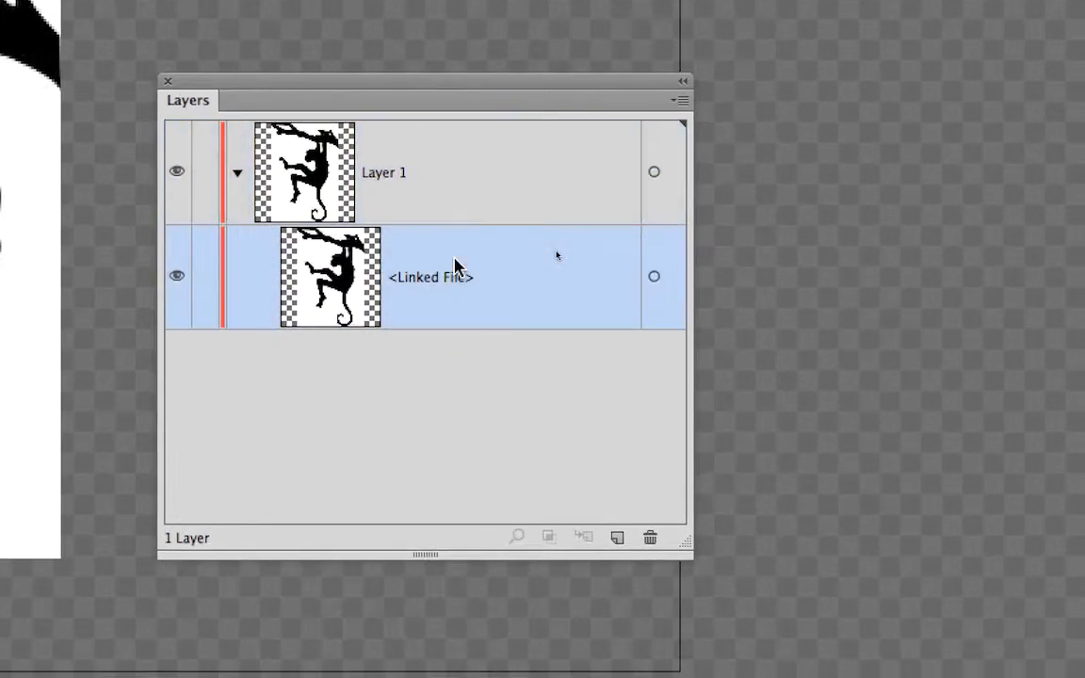
pyautogui.click(455, 208)
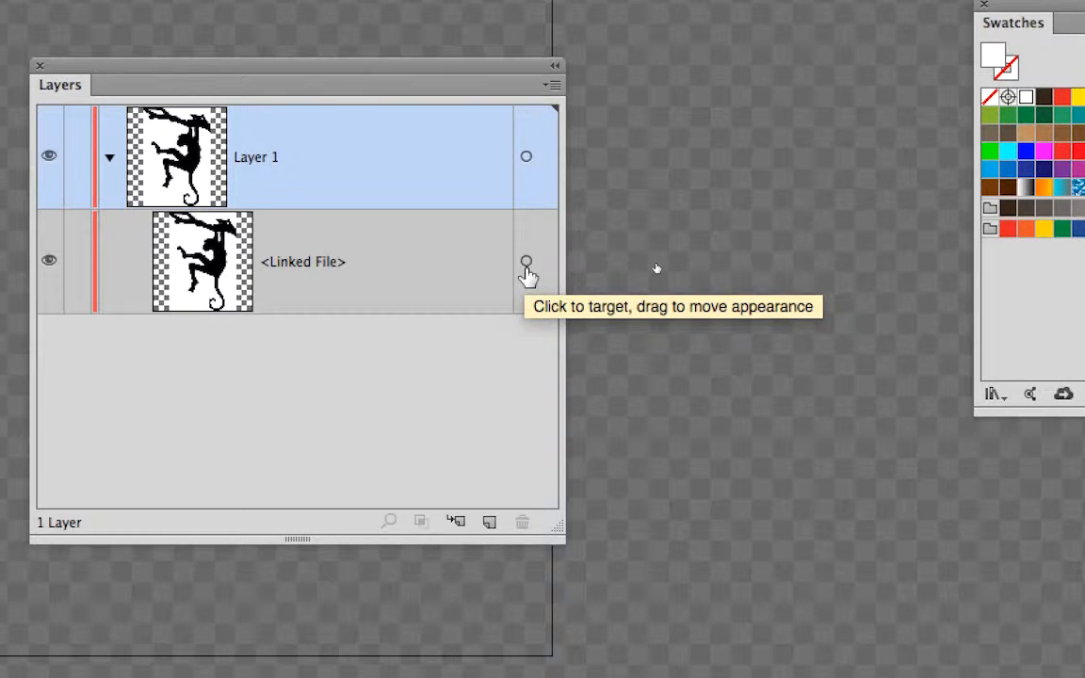
pyautogui.click(527, 267)
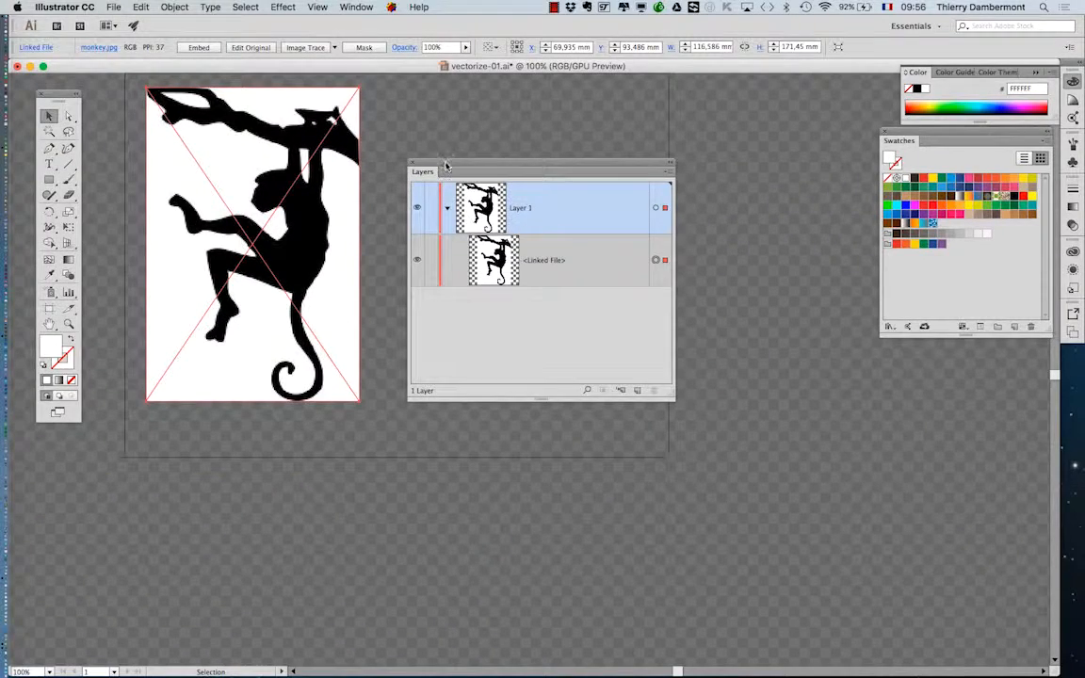
# Step: Move the Layers panel away from the artwork and display the Image Trace panel
pyautogui.moveTo(447, 166); pyautogui.dragTo(773, 377)
pyautogui.moveTo(379, 297); pyautogui.dragTo(361, 371)
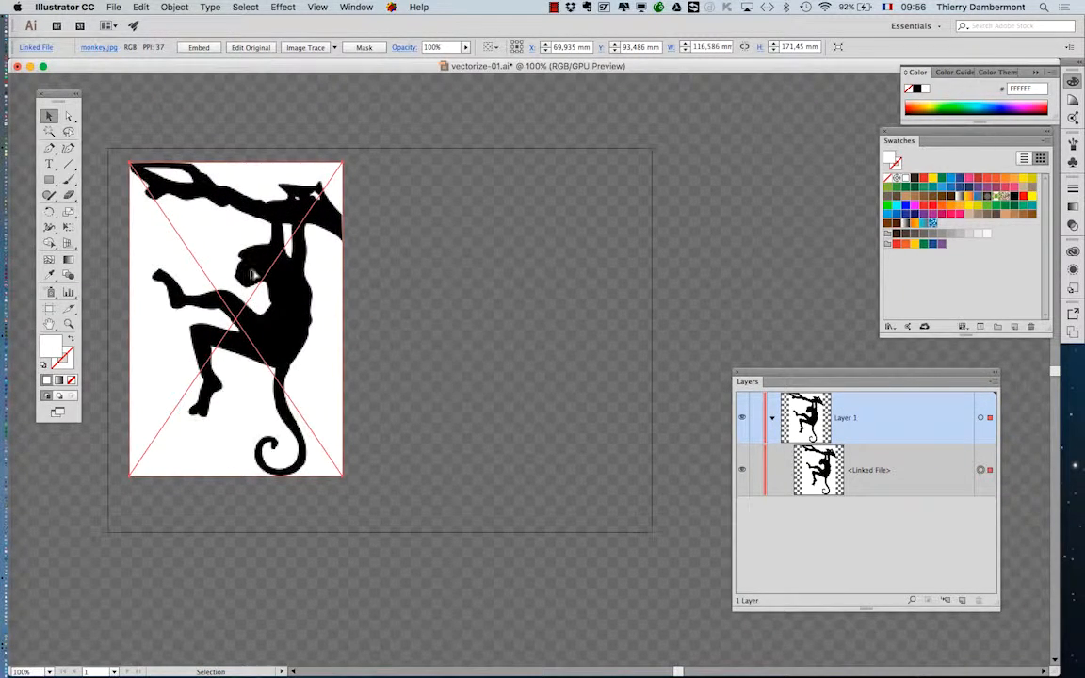
pyautogui.scroll(2, 249, 256)
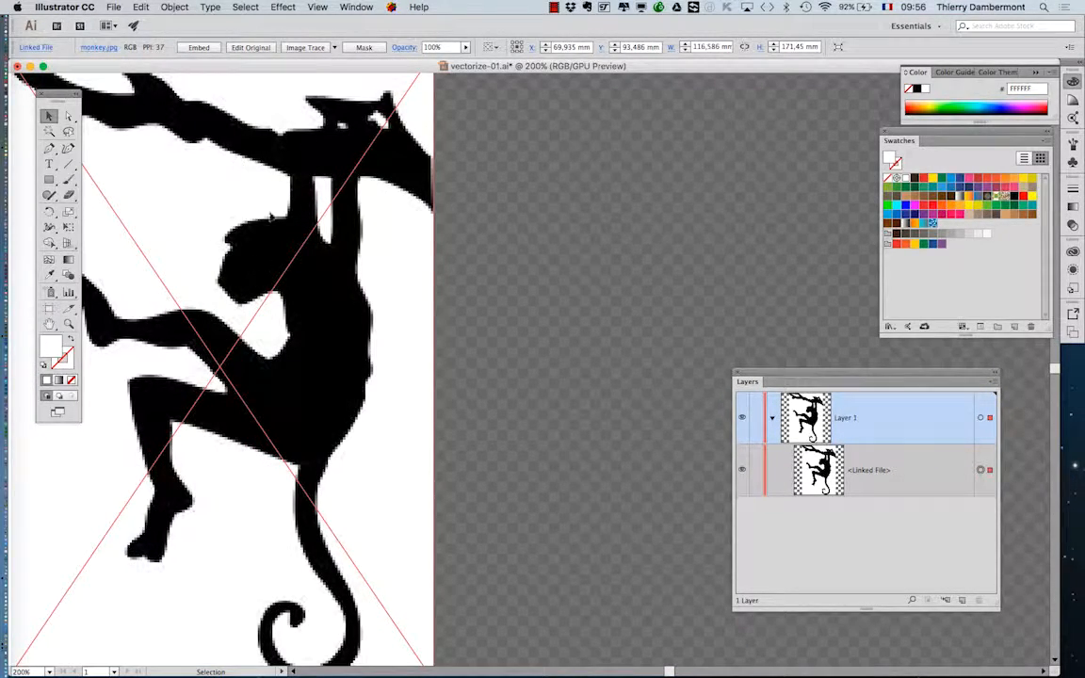
pyautogui.click(356, 7)
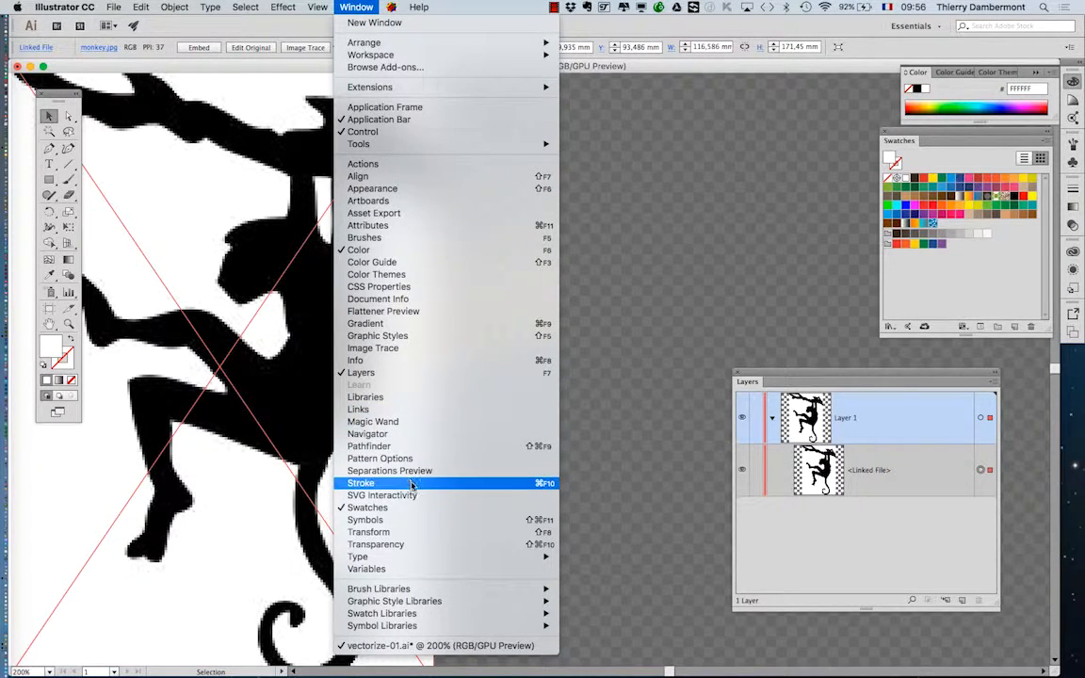
pyautogui.moveTo(459, 563)
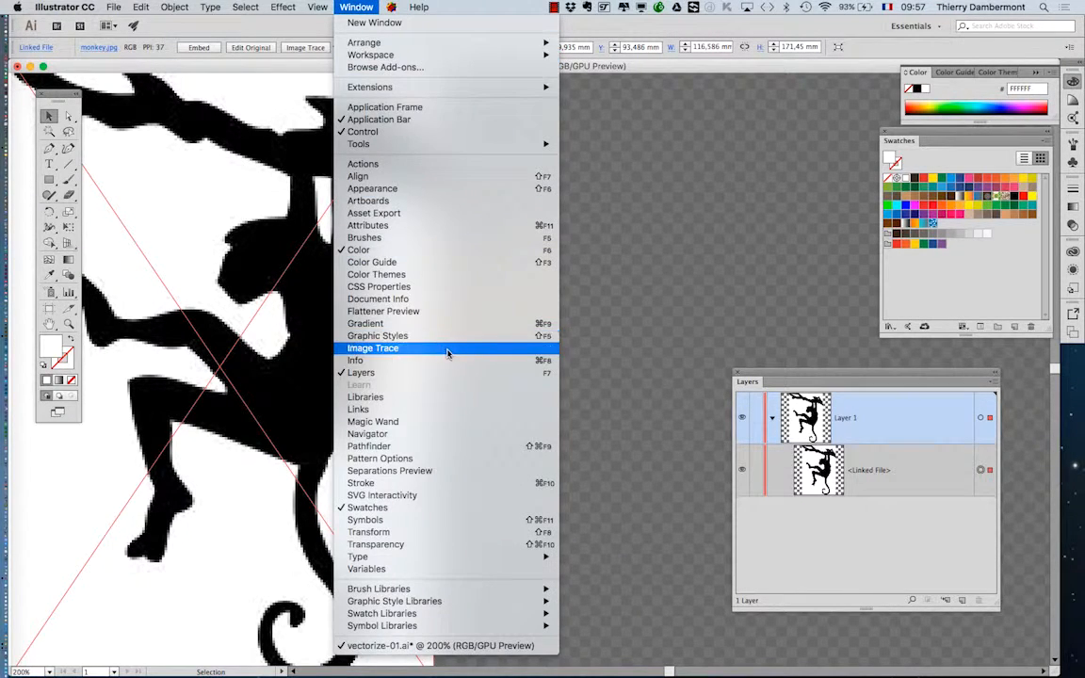
pyautogui.click(448, 350)
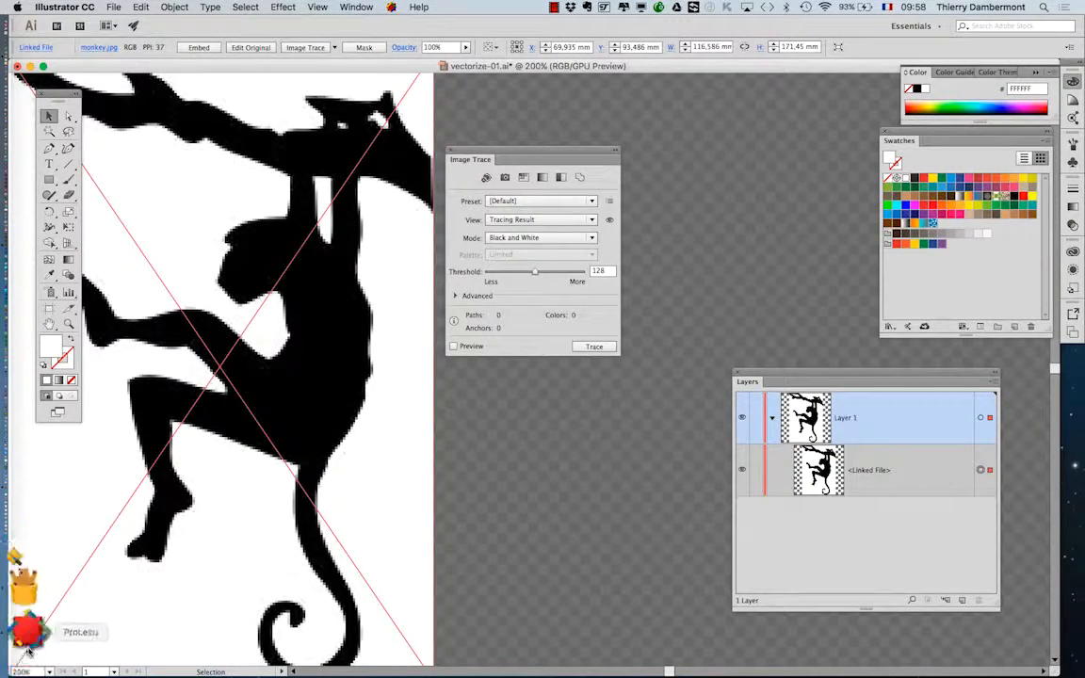
# Step: Switch to Firefox and search Google for "streamline"
pyautogui.click(26, 581)
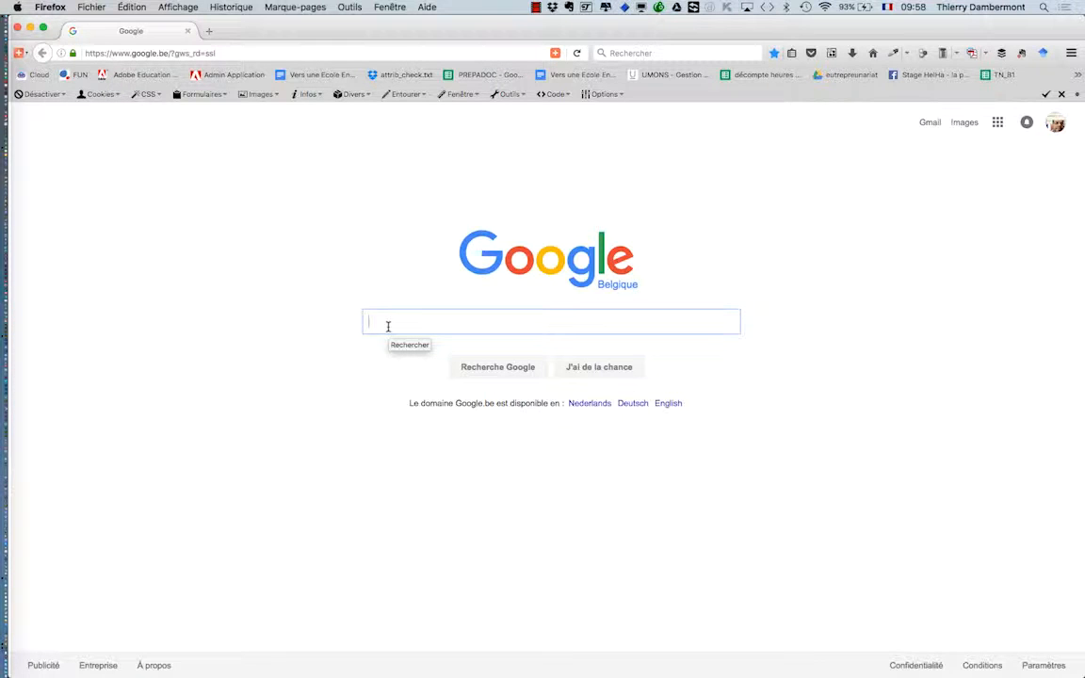
pyautogui.write('streamline')
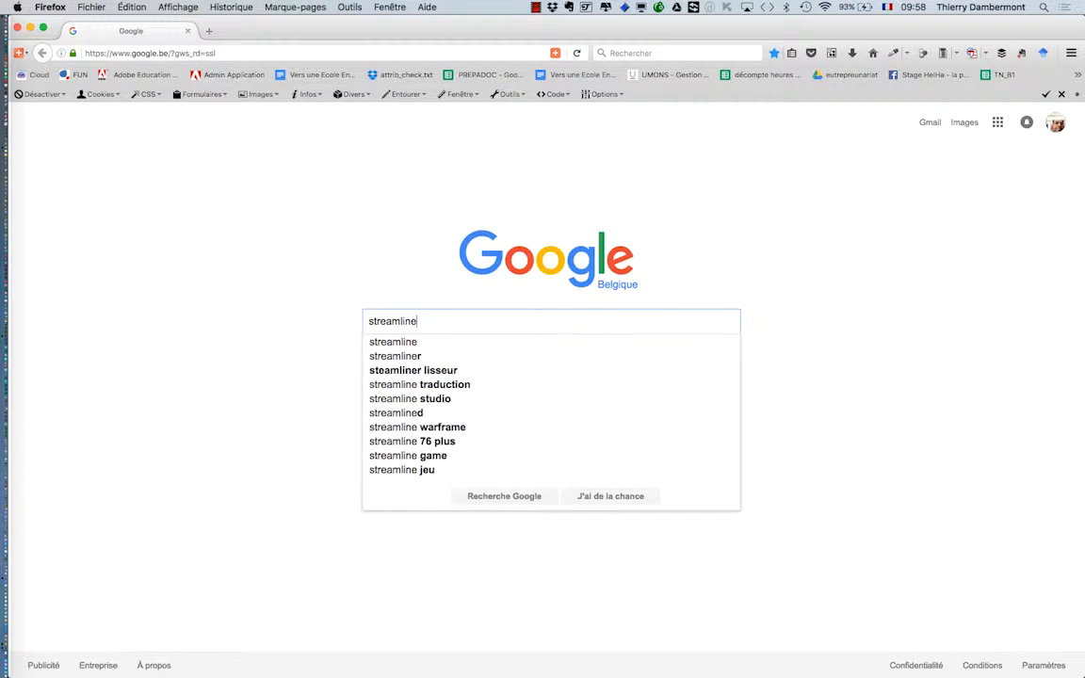
pyautogui.press('Return')
# Step: Refine the Google search to "adobe streamline", view its image results and close the browser window
pyautogui.click(95, 121)
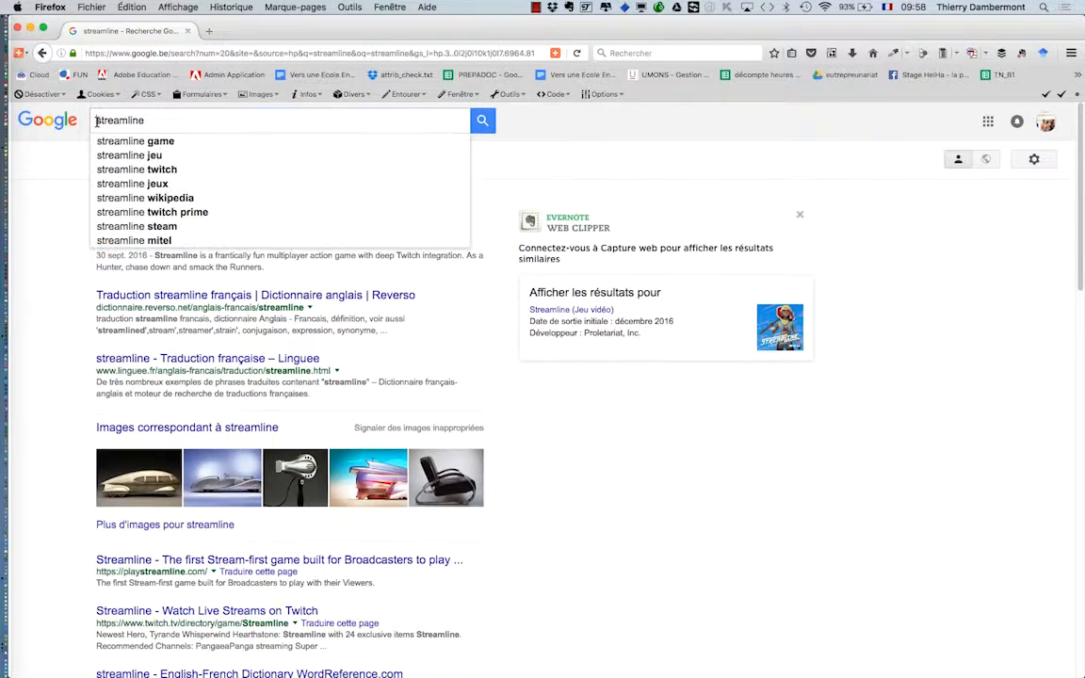
pyautogui.write('adobe')
pyautogui.press('Return')
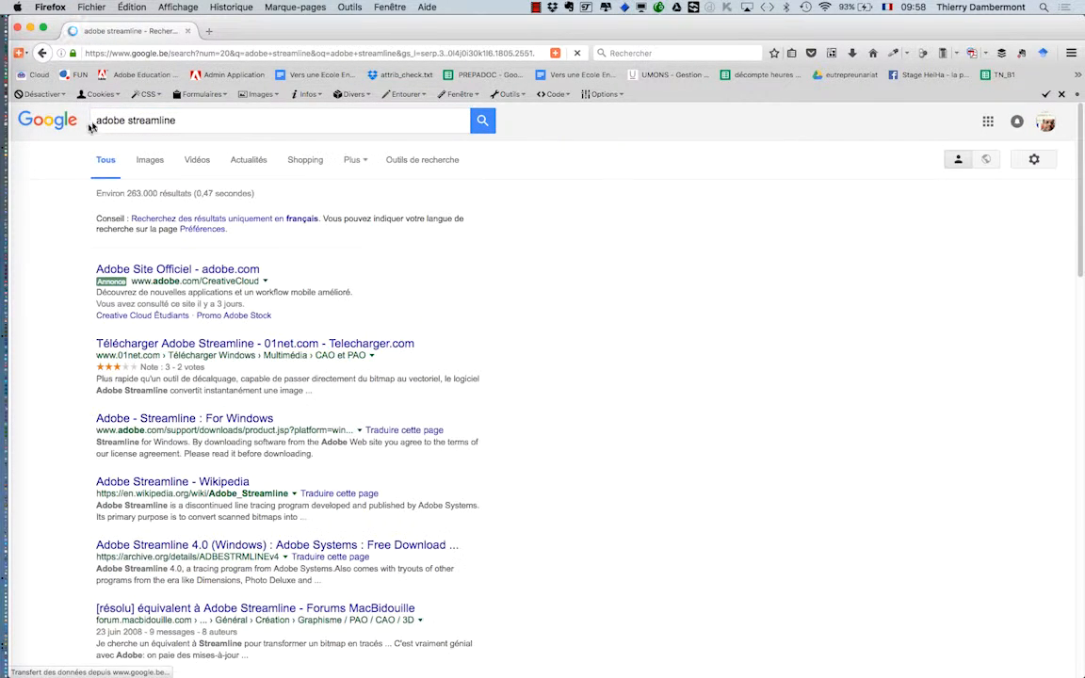
pyautogui.click(148, 161)
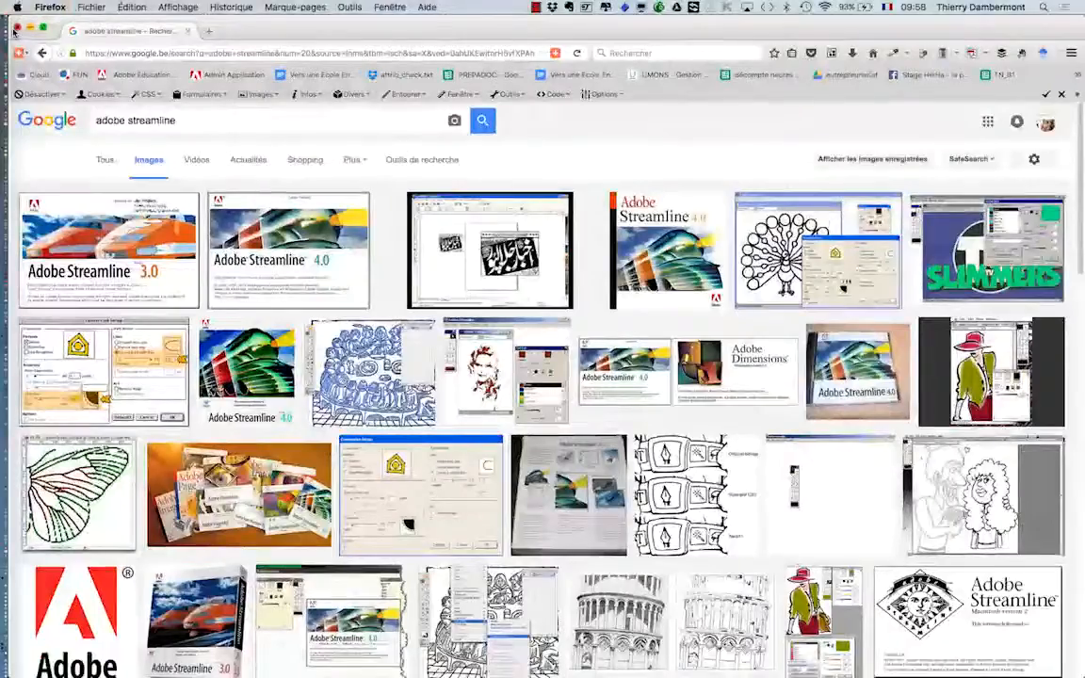
pyautogui.click(16, 30)
# Step: Trace the monkey image in Illustrator with the Default preset and Preview enabled, and inspect the traced edge at the face
pyautogui.click(509, 246)
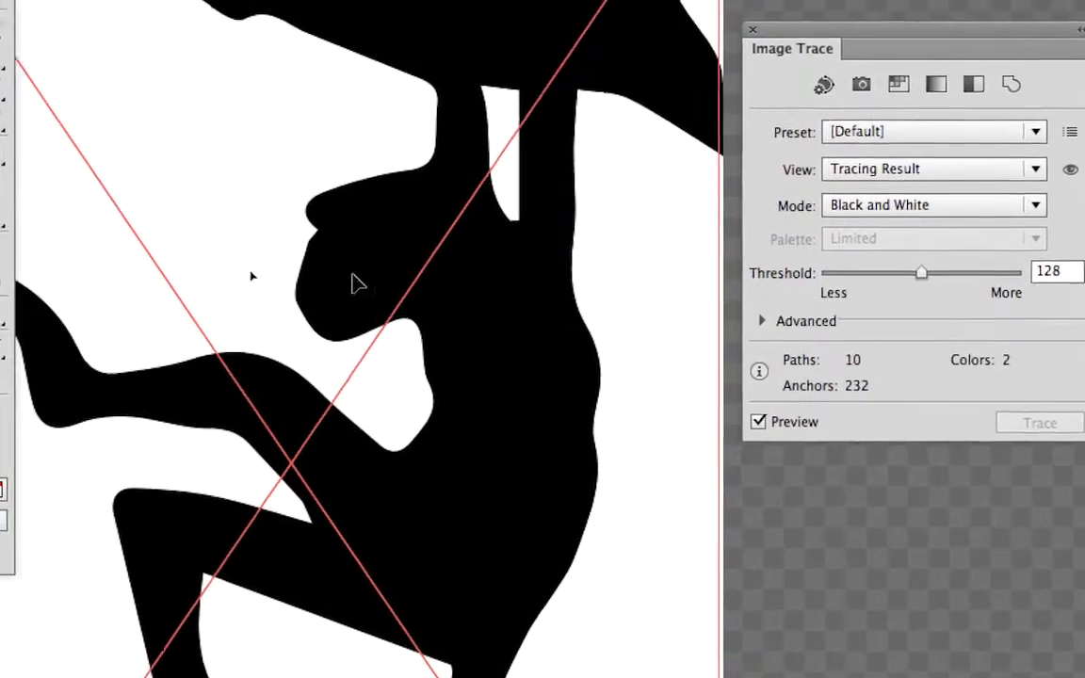
pyautogui.scroll(10, 353, 257)
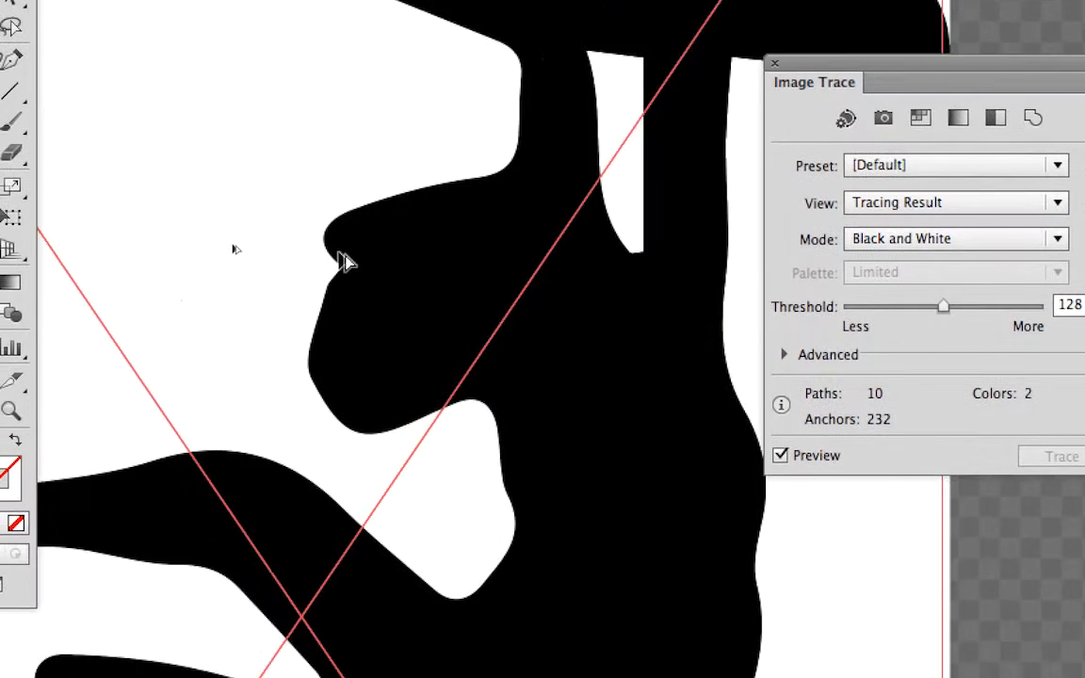
pyautogui.scroll(8, 348, 269)
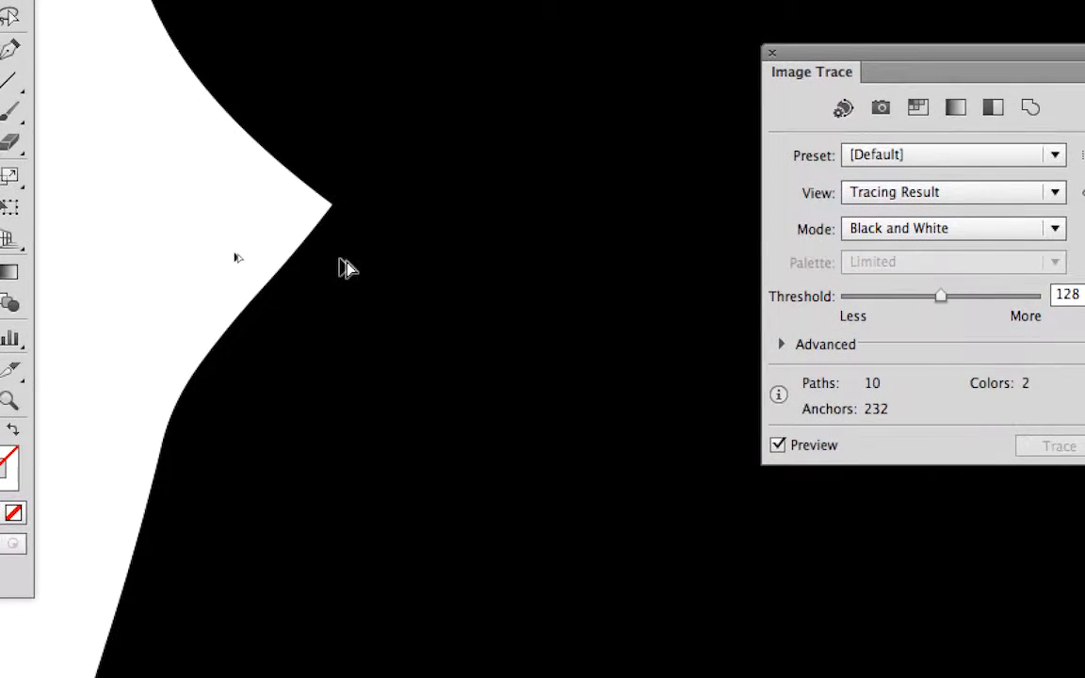
pyautogui.scroll(3, 334, 241)
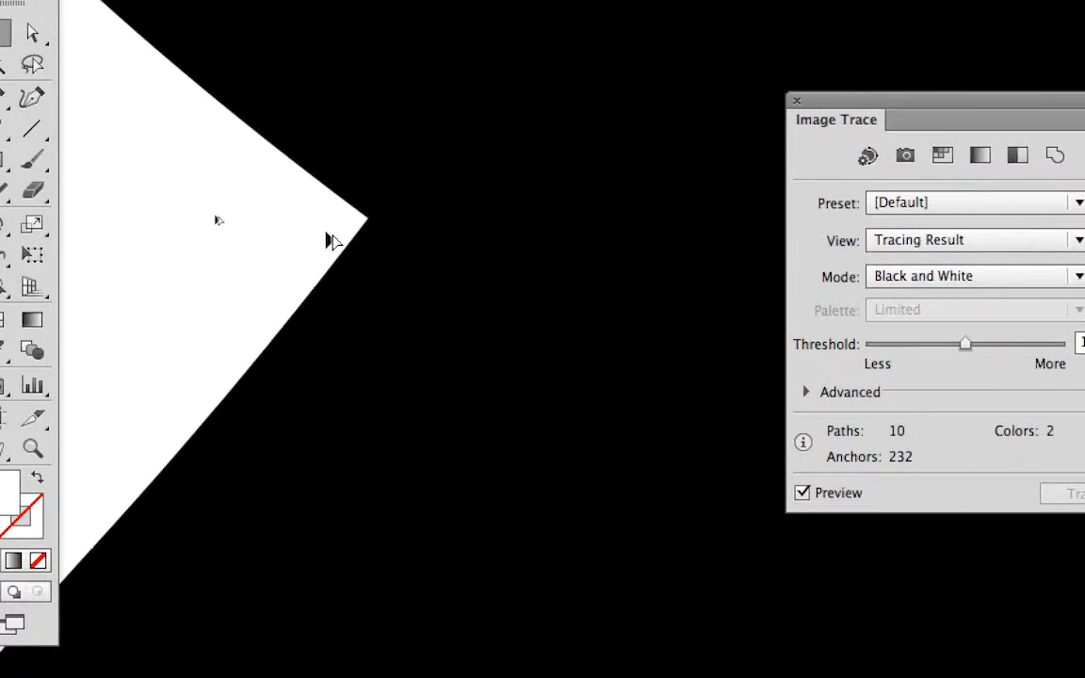
pyautogui.scroll(-3, 333, 241)
pyautogui.scroll(-10, 334, 241)
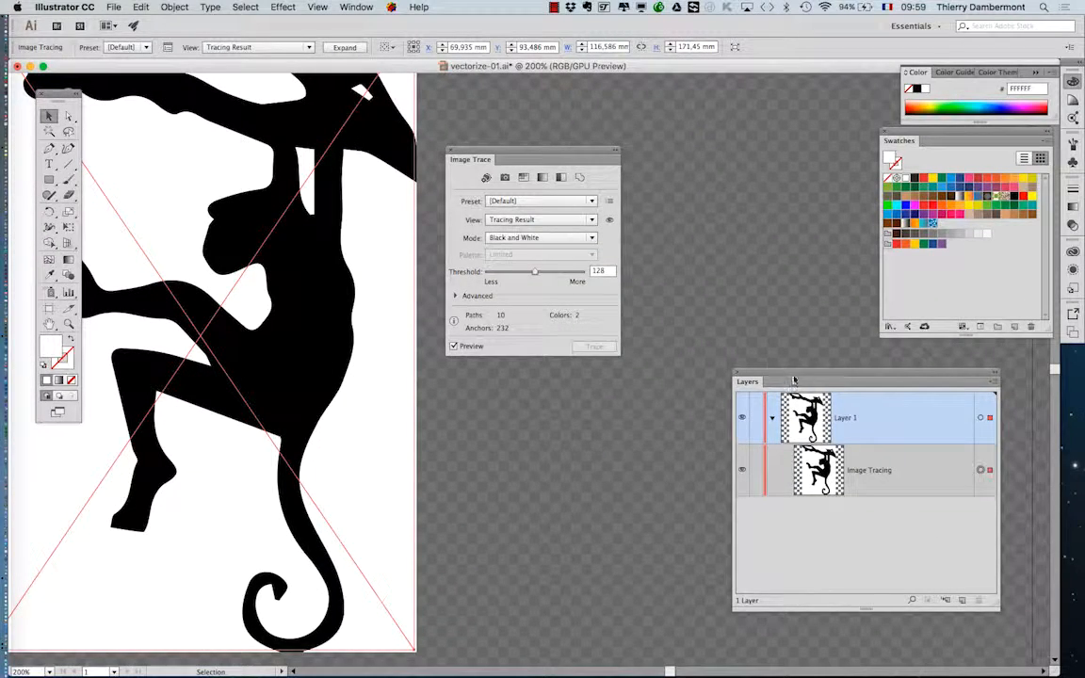
# Step: Highlight the Image Tracing object under Layer 1 and move the Layers panel clear of the other panels
pyautogui.moveTo(793, 380); pyautogui.dragTo(703, 237)
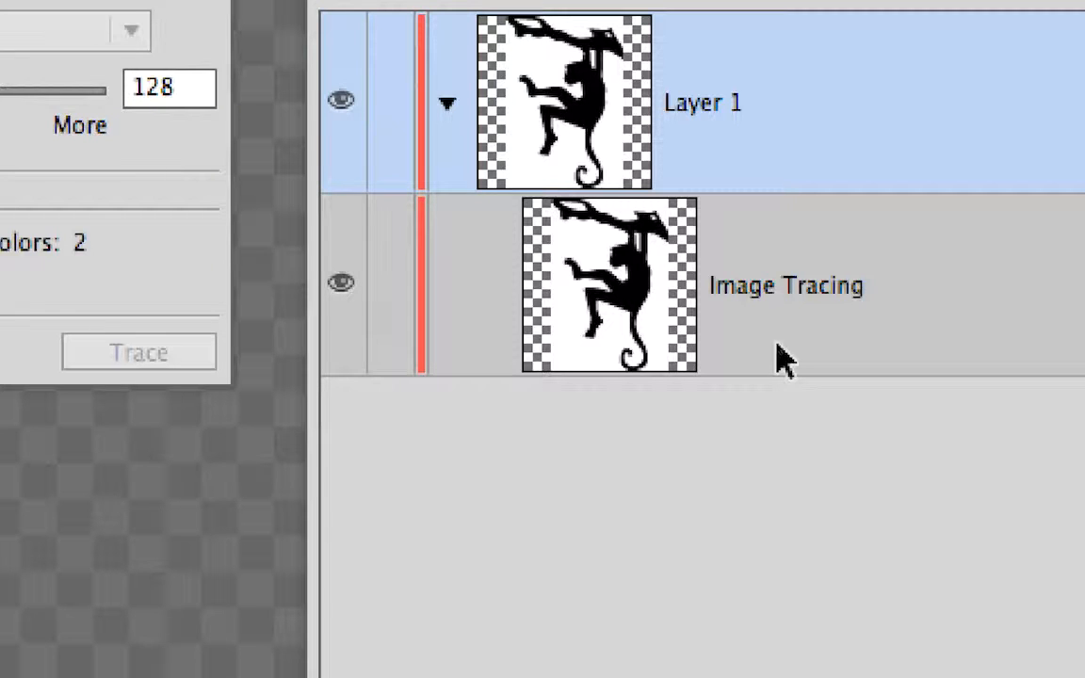
pyautogui.click(778, 356)
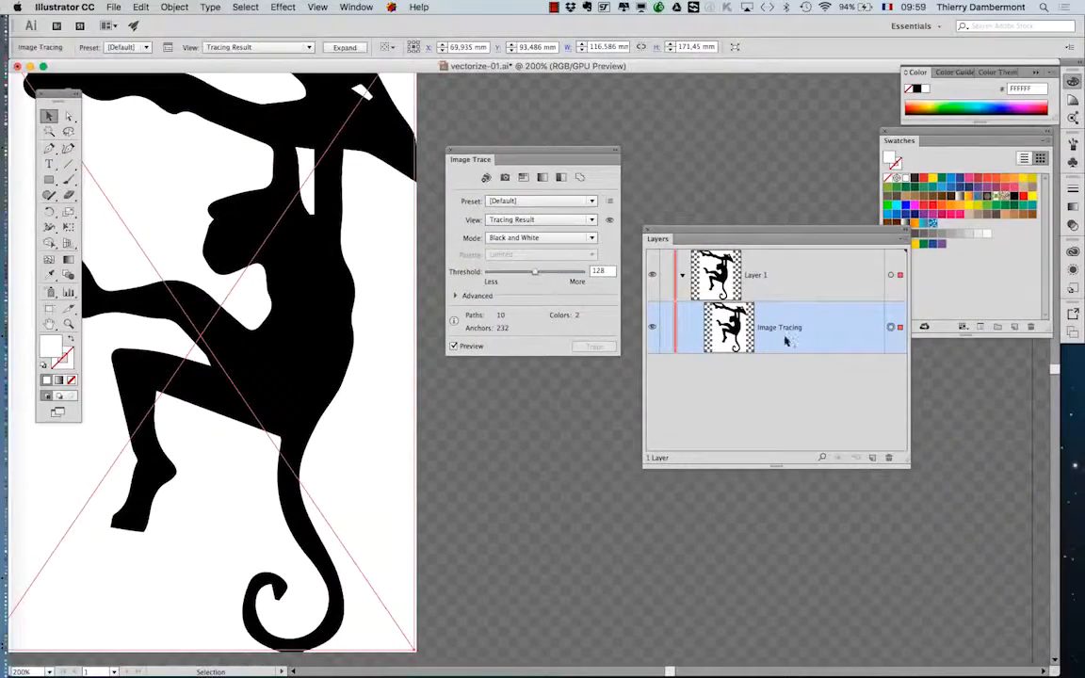
pyautogui.moveTo(692, 229); pyautogui.dragTo(796, 387)
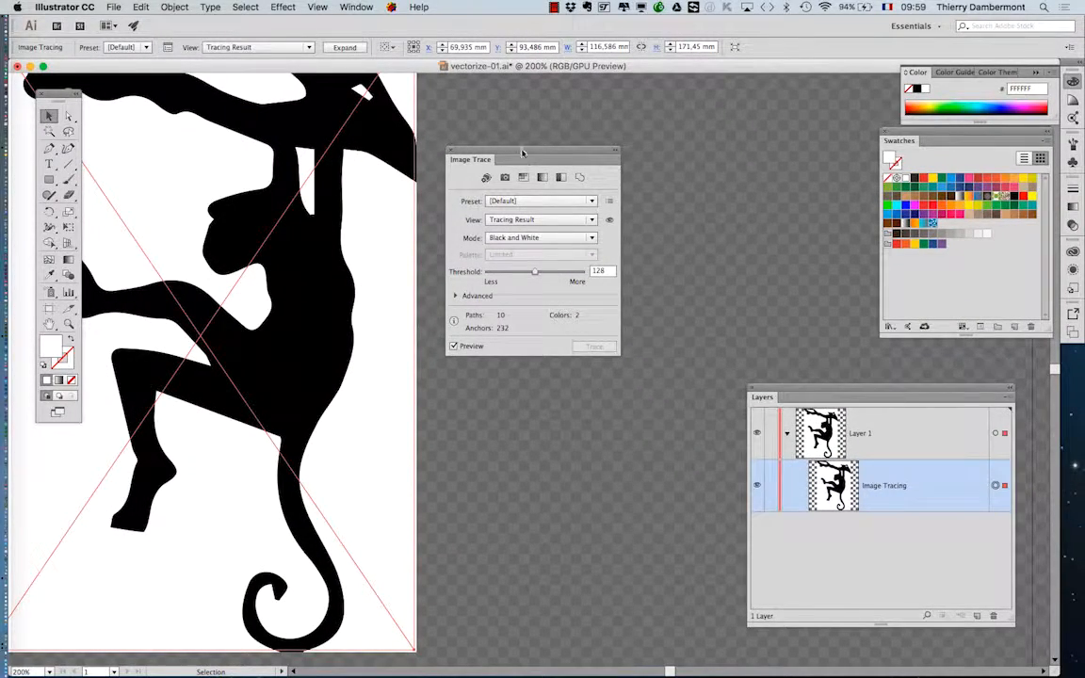
# Step: Arrange the Image Trace panel beside the monkey artwork so the traced result stays in view while adjusting settings
pyautogui.moveTo(471, 158); pyautogui.dragTo(533, 203)
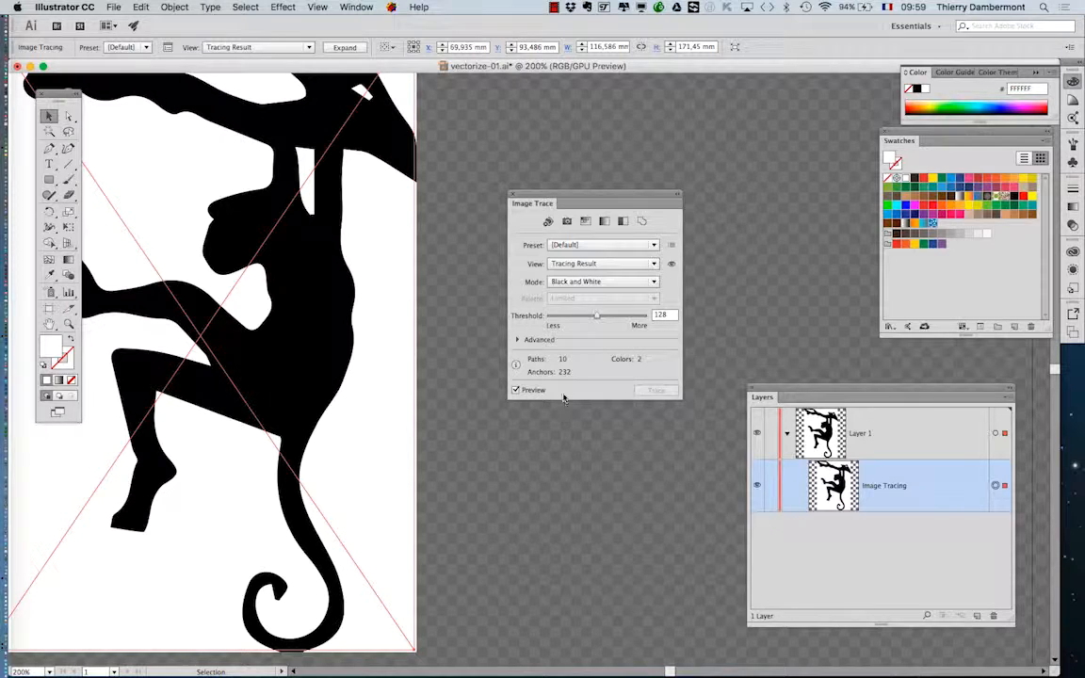
pyautogui.moveTo(543, 196); pyautogui.dragTo(624, 212)
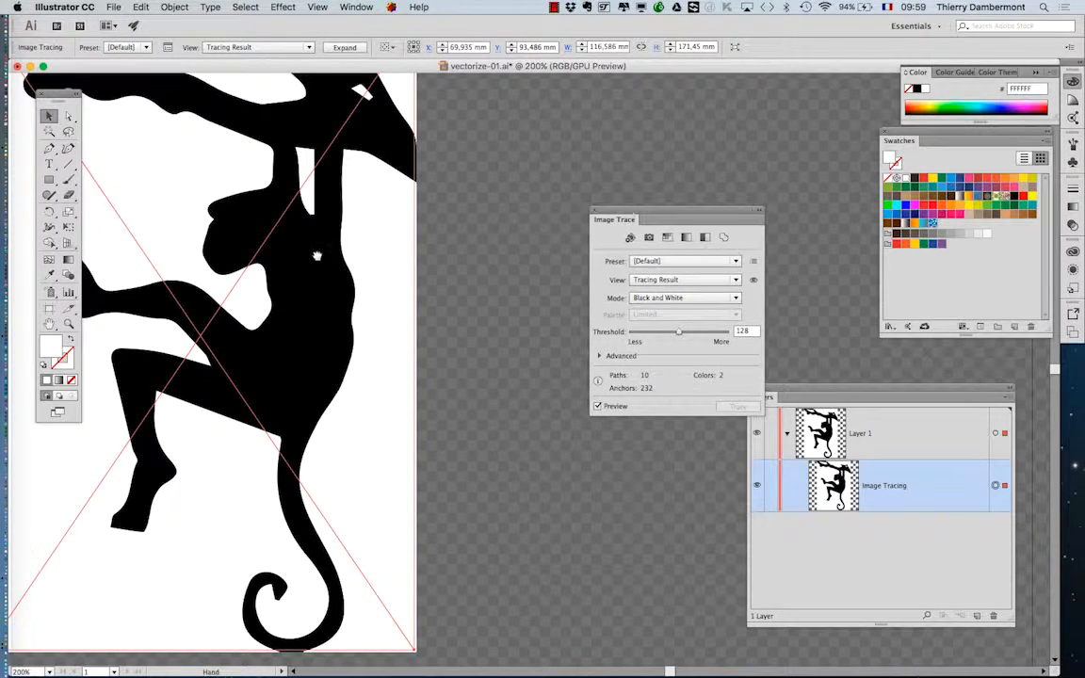
pyautogui.moveTo(312, 256); pyautogui.dragTo(413, 323)
pyautogui.moveTo(645, 221); pyautogui.dragTo(593, 150)
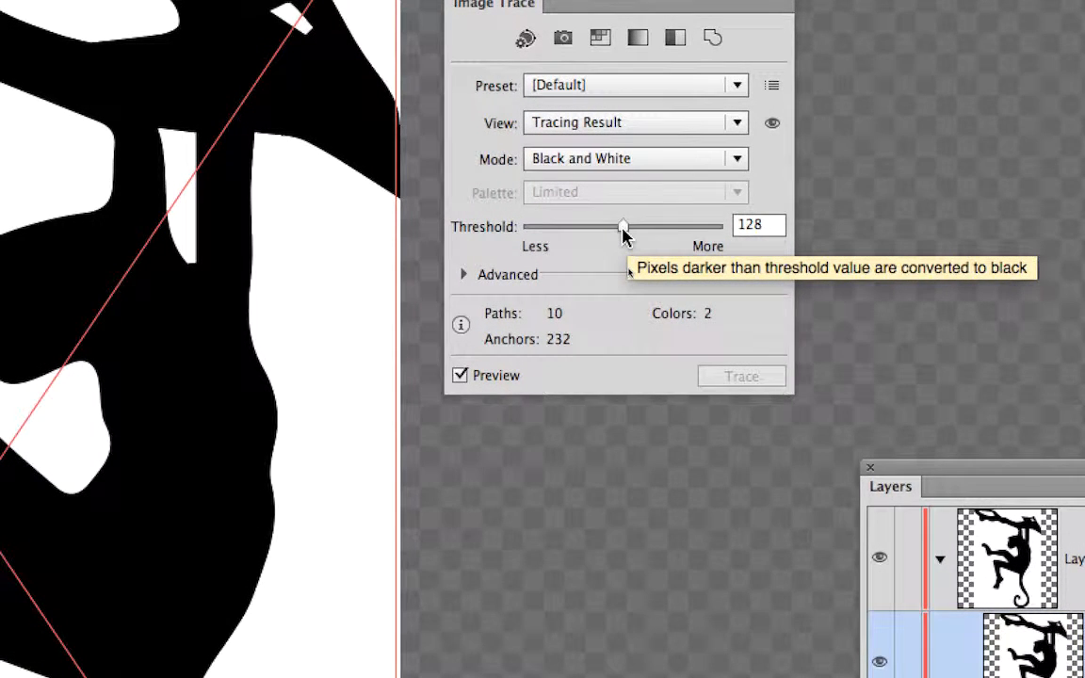
# Step: Compare tracing Threshold values of 58, 108 and 170 on the monkey, and settle on 44
pyautogui.moveTo(622, 234)
pyautogui.mouseDown()
pyautogui.moveTo(544, 234)
pyautogui.moveTo(667, 238)
pyautogui.moveTo(519, 235)
pyautogui.moveTo(550, 235)
pyautogui.mouseUp()
pyautogui.moveTo(577, 123); pyautogui.dragTo(408, 195)
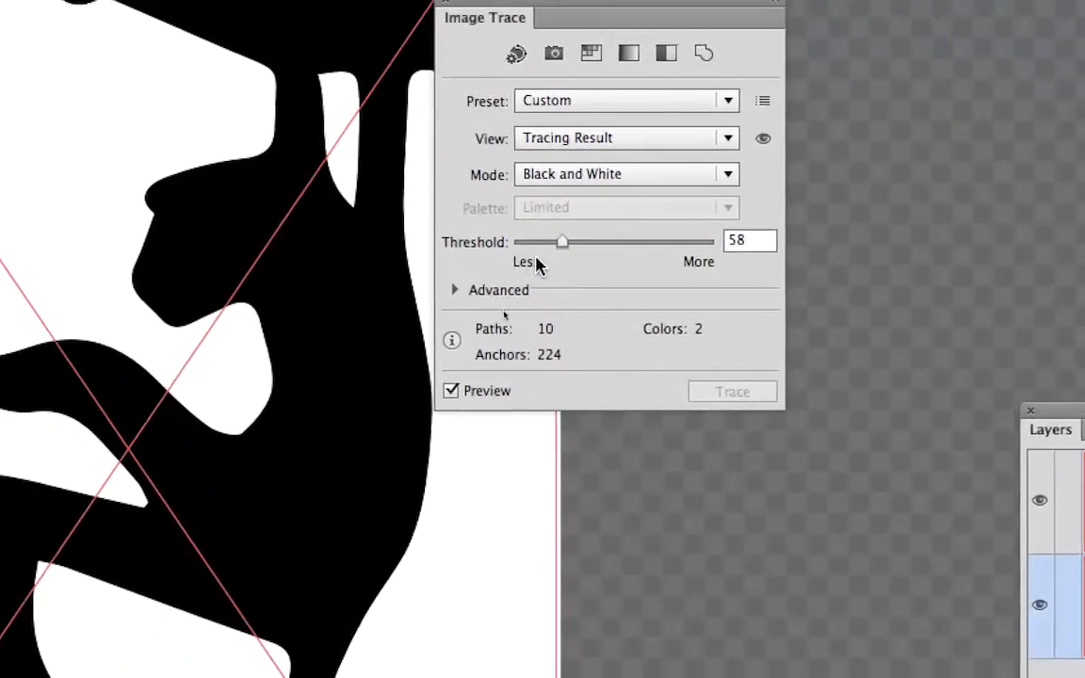
pyautogui.moveTo(546, 252)
pyautogui.mouseDown()
pyautogui.moveTo(531, 250)
pyautogui.moveTo(569, 258)
pyautogui.mouseUp()
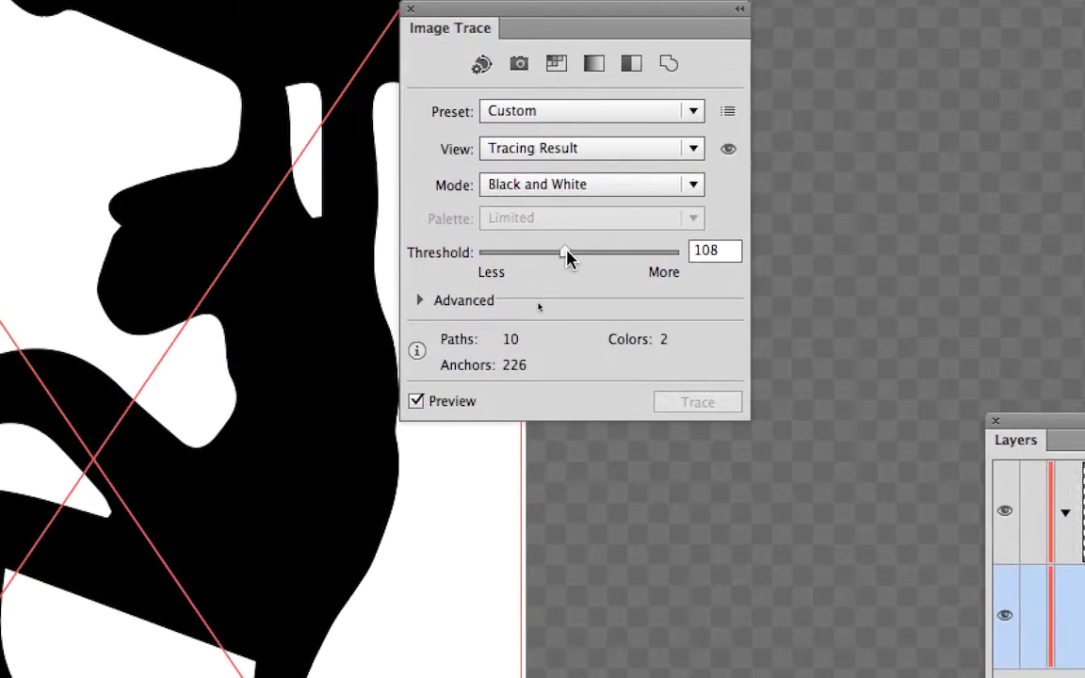
pyautogui.moveTo(565, 254); pyautogui.dragTo(599, 257)
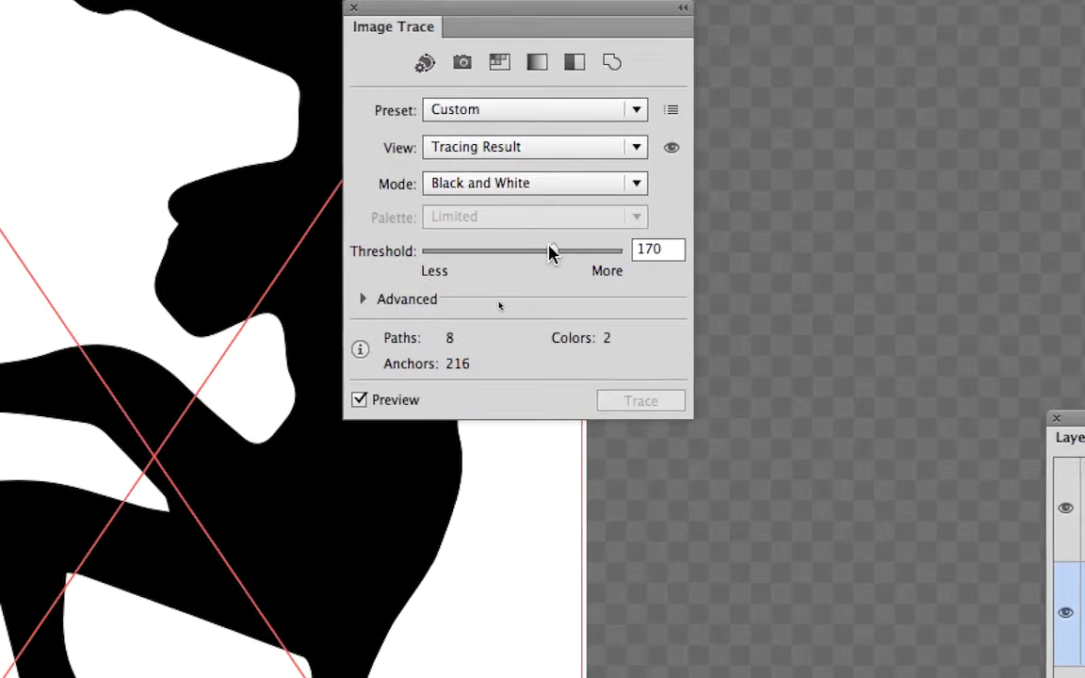
pyautogui.moveTo(596, 239); pyautogui.dragTo(518, 253)
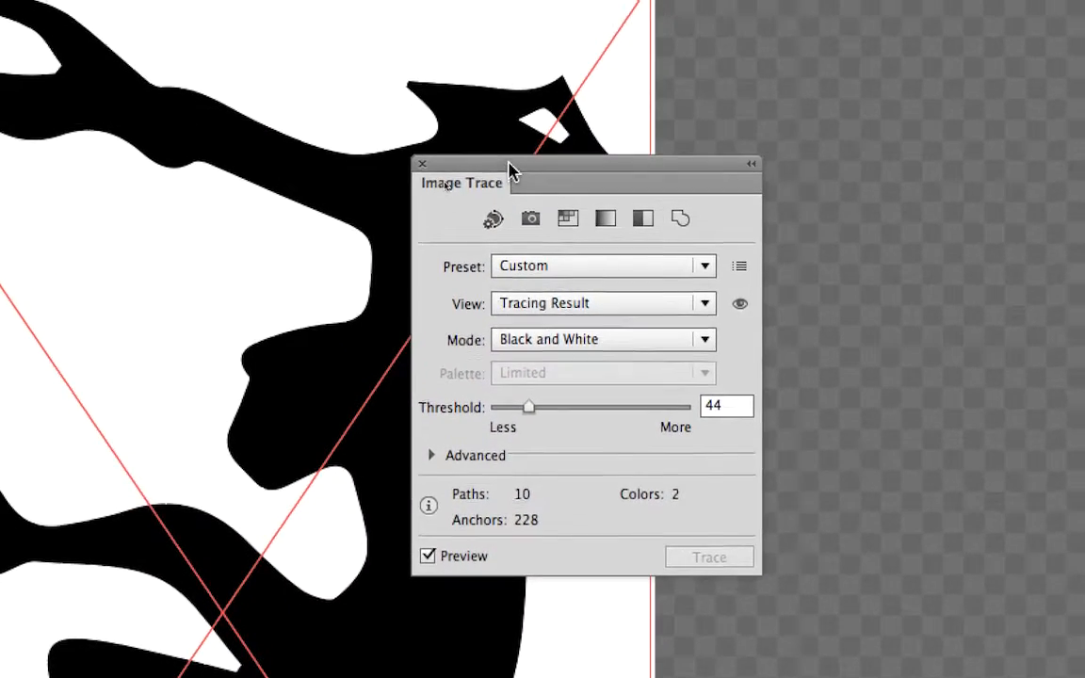
pyautogui.moveTo(494, 15); pyautogui.dragTo(608, 197)
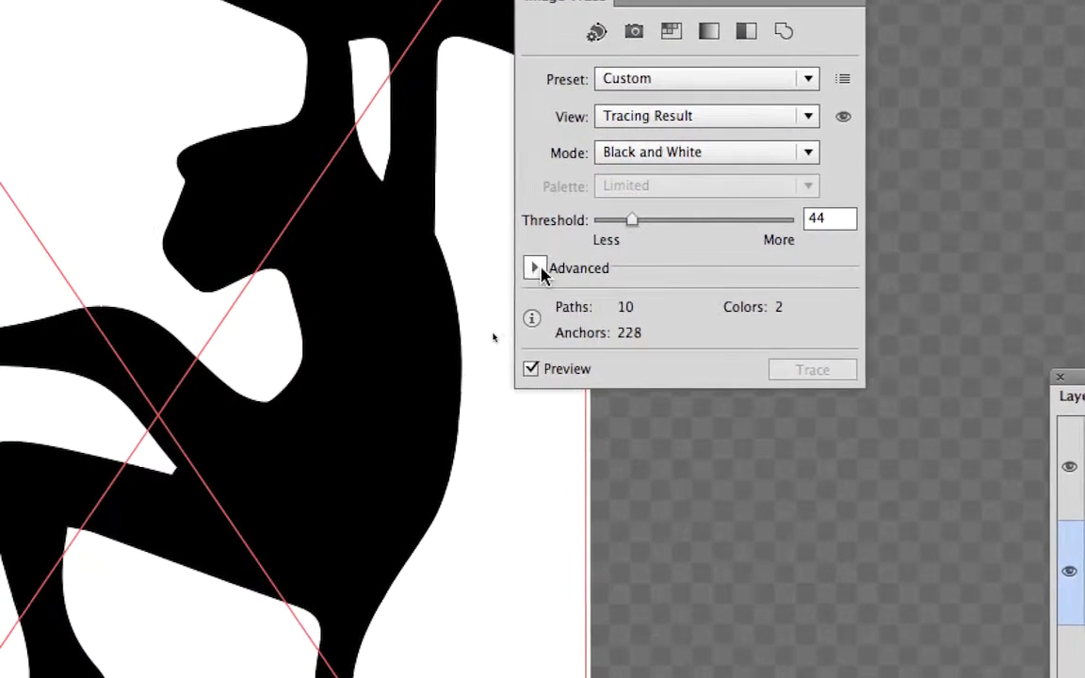
# Step: Reveal the advanced tracing options and enable Ignore White to drop the white fills from the trace
pyautogui.click(528, 272)
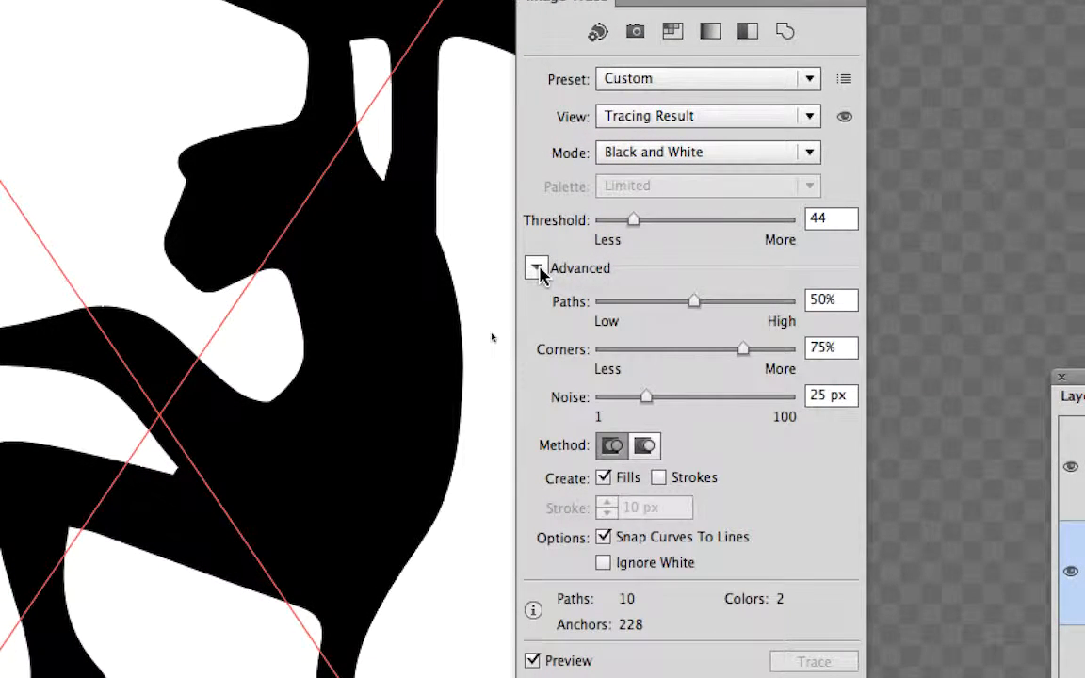
pyautogui.click(537, 269)
pyautogui.click(538, 271)
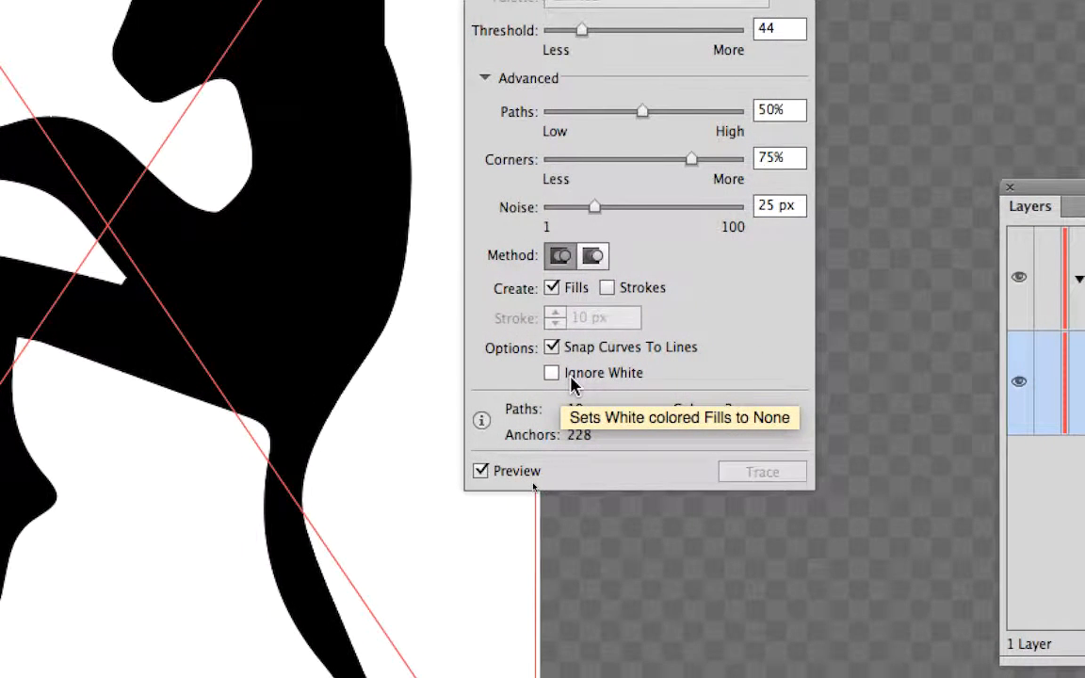
pyautogui.click(571, 385)
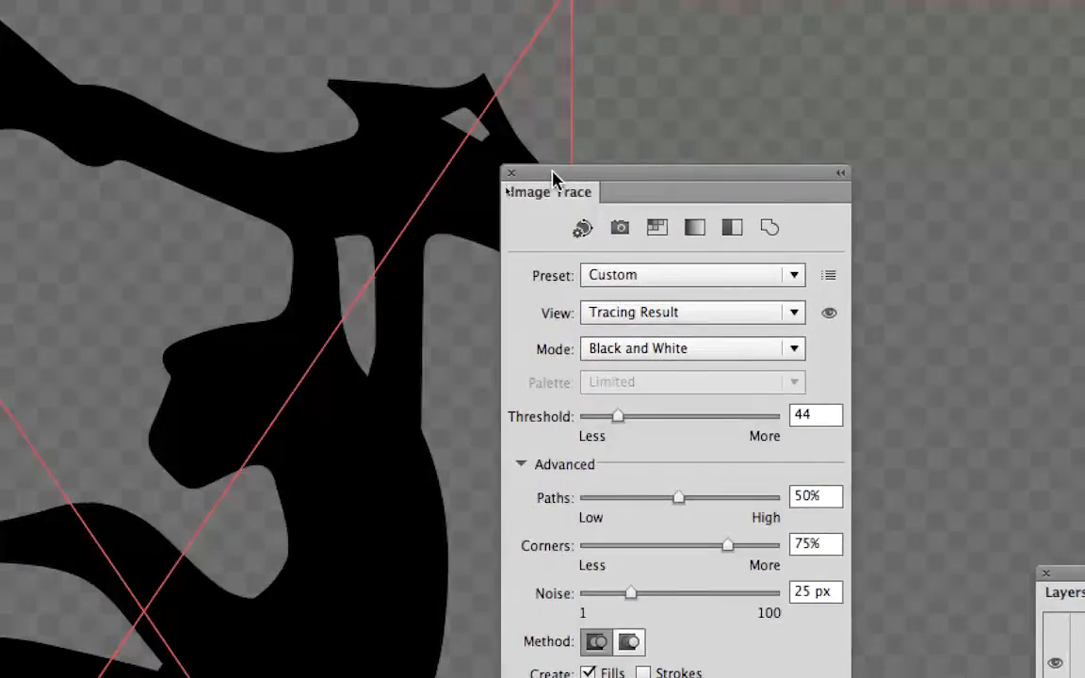
pyautogui.moveTo(554, 173); pyautogui.dragTo(640, 179)
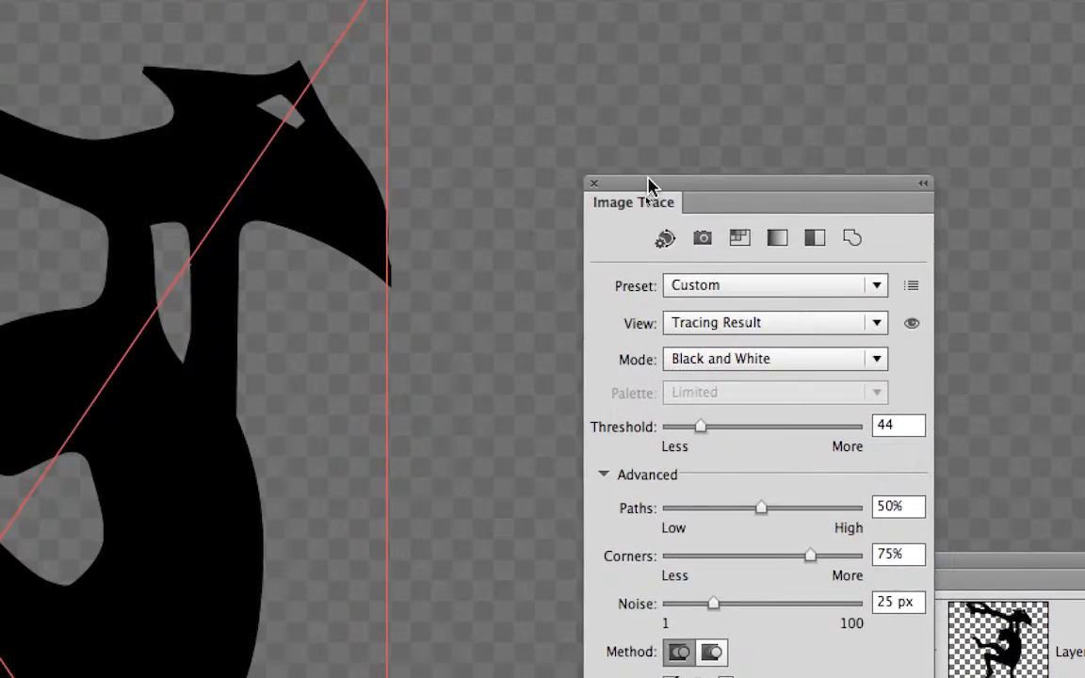
pyautogui.moveTo(623, 127); pyautogui.dragTo(513, 113)
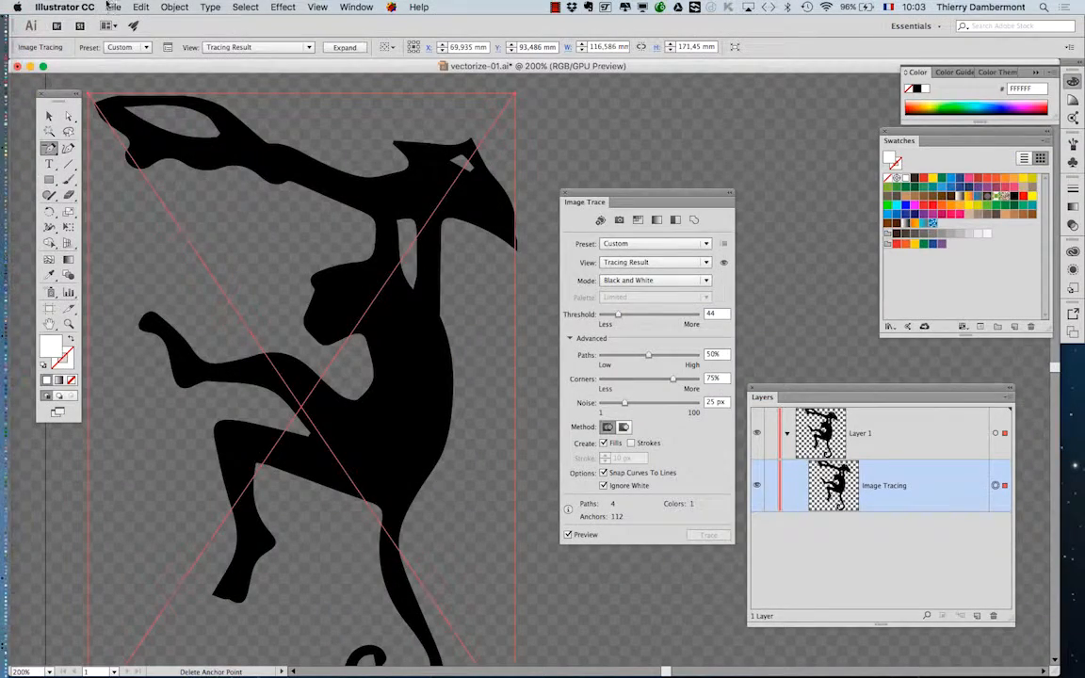
# Step: Save a copy of the document as vectorize-02.ai in the B1K1 AI start folder with the default Illustrator options
pyautogui.click(110, 7)
pyautogui.click(162, 117)
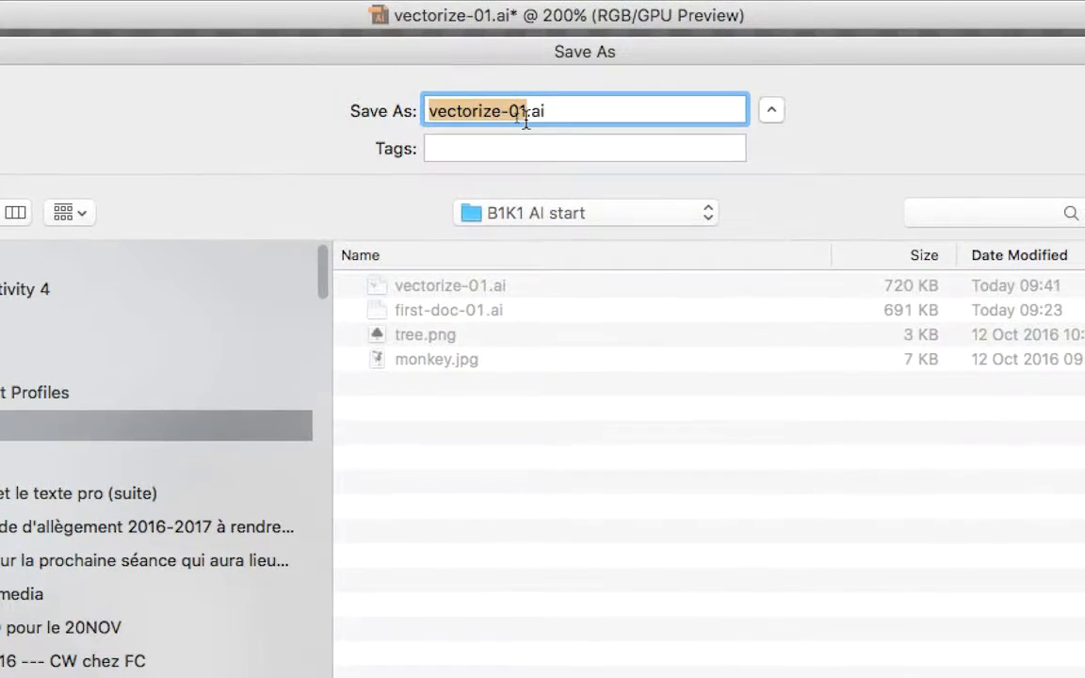
pyautogui.press('Return')
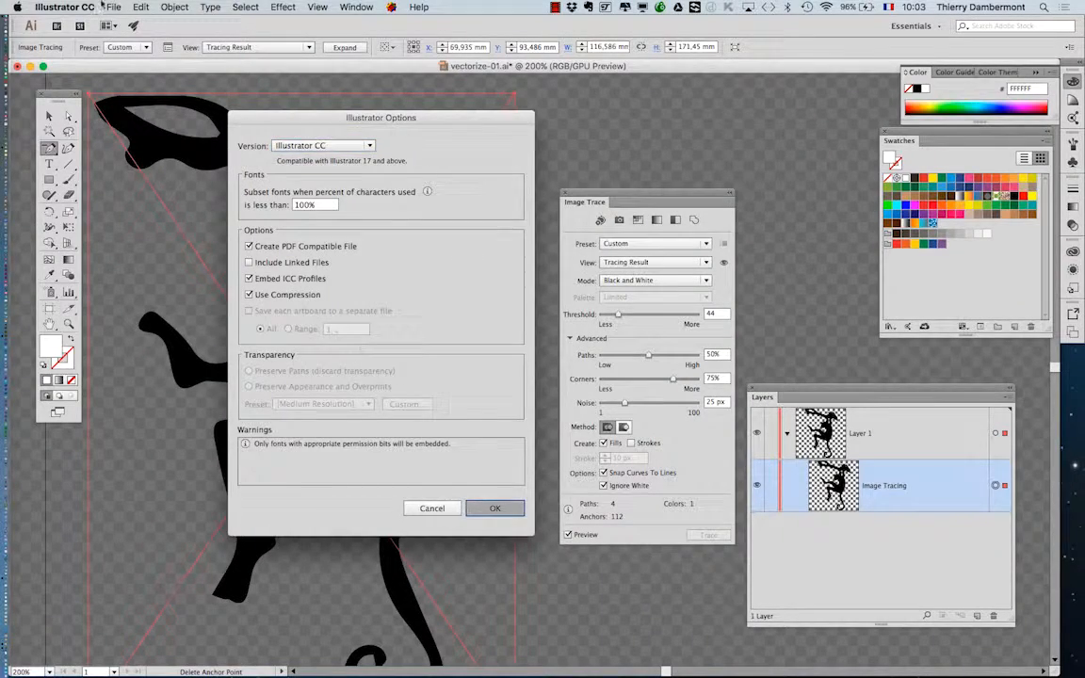
pyautogui.press('Return')
# Step: Save another version of the document as vectorize-03.ai, accepting the default Illustrator options
pyautogui.click(111, 7)
pyautogui.click(136, 116)
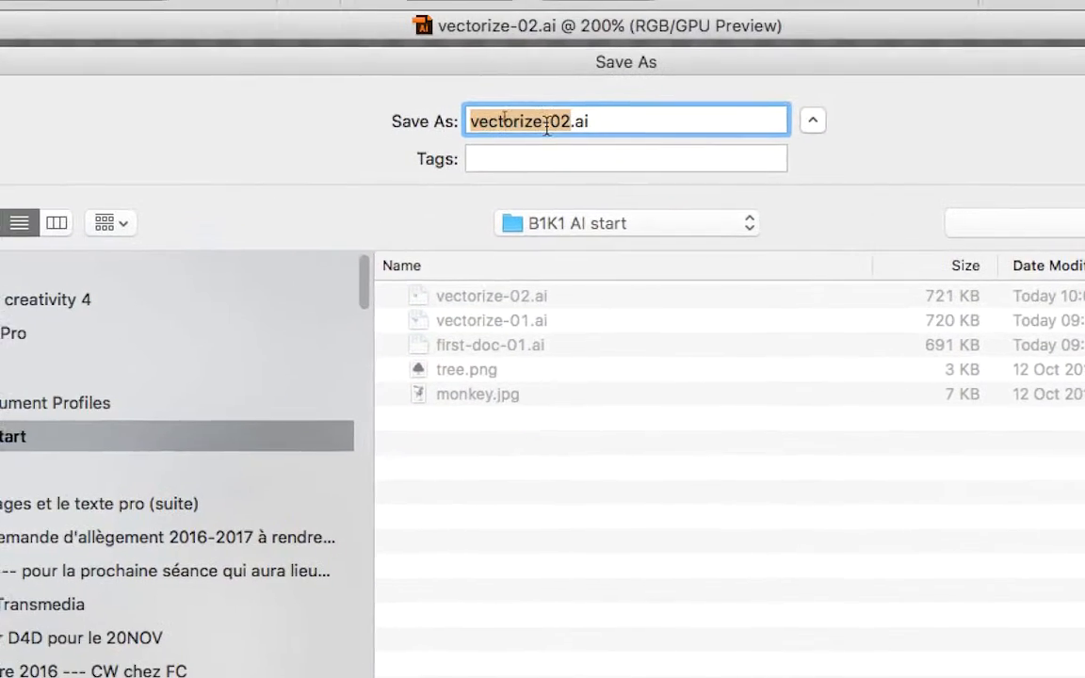
pyautogui.moveTo(405, 79); pyautogui.dragTo(395, 79)
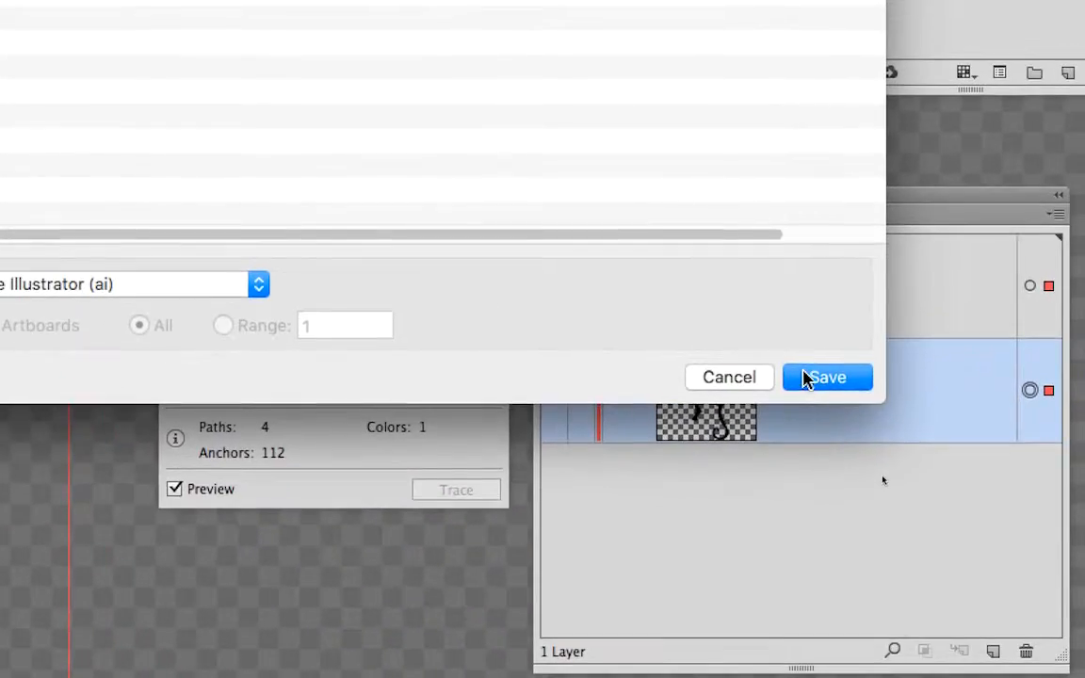
pyautogui.click(902, 414)
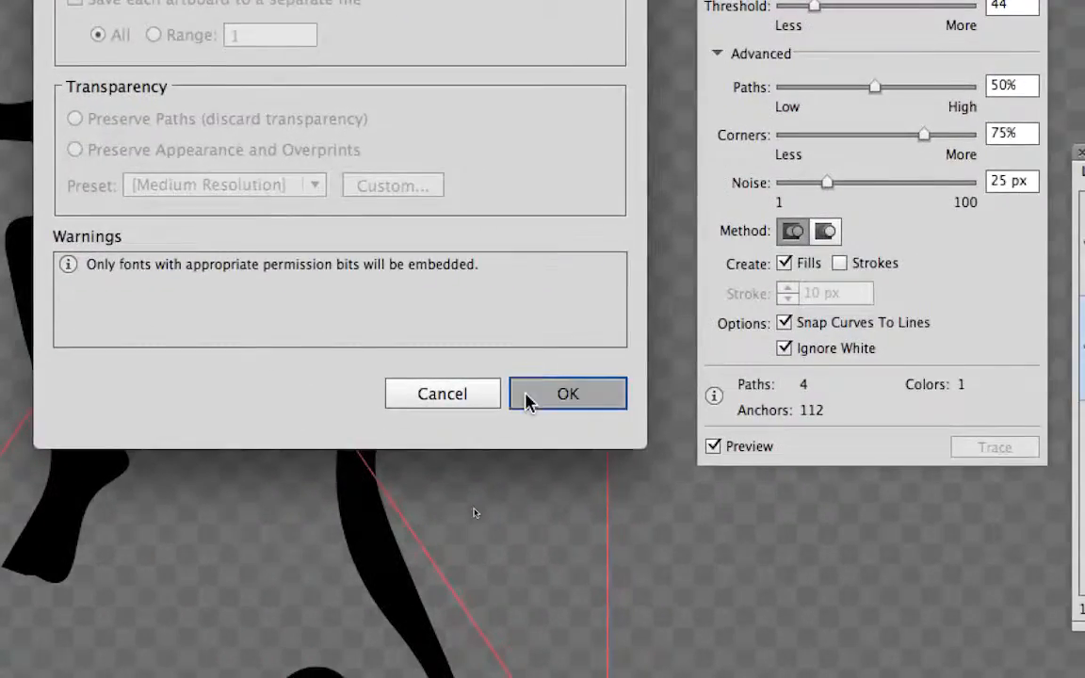
pyautogui.click(636, 451)
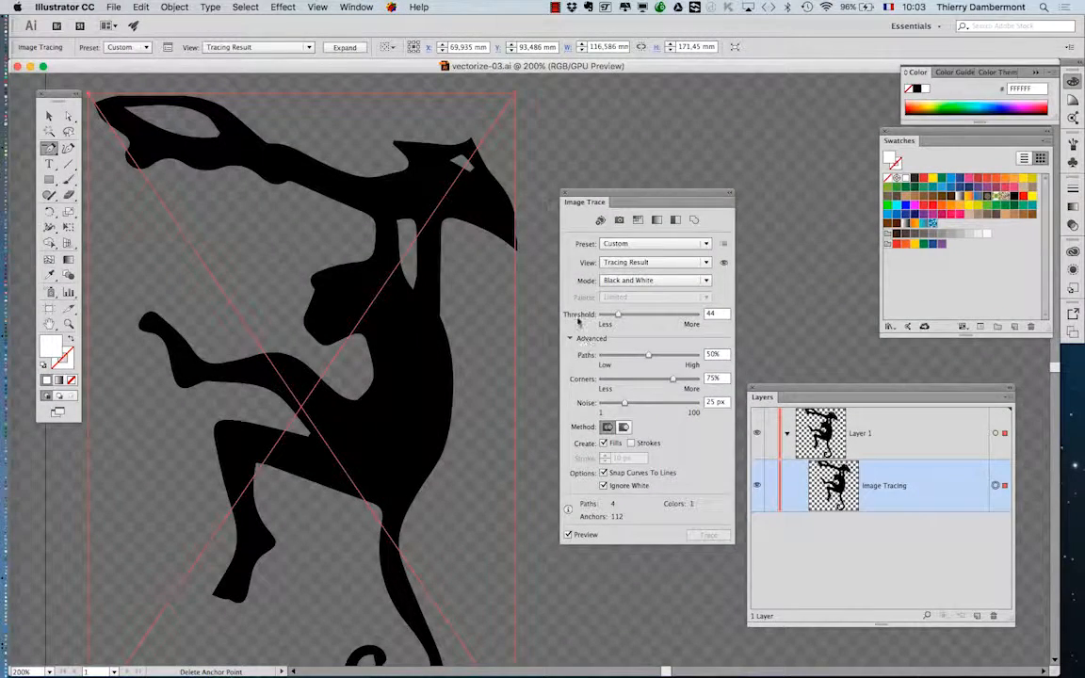
# Step: Check the traced edge along the monkey's back and expand the image tracing into editable vector paths
pyautogui.scroll(-1, 490, 368)
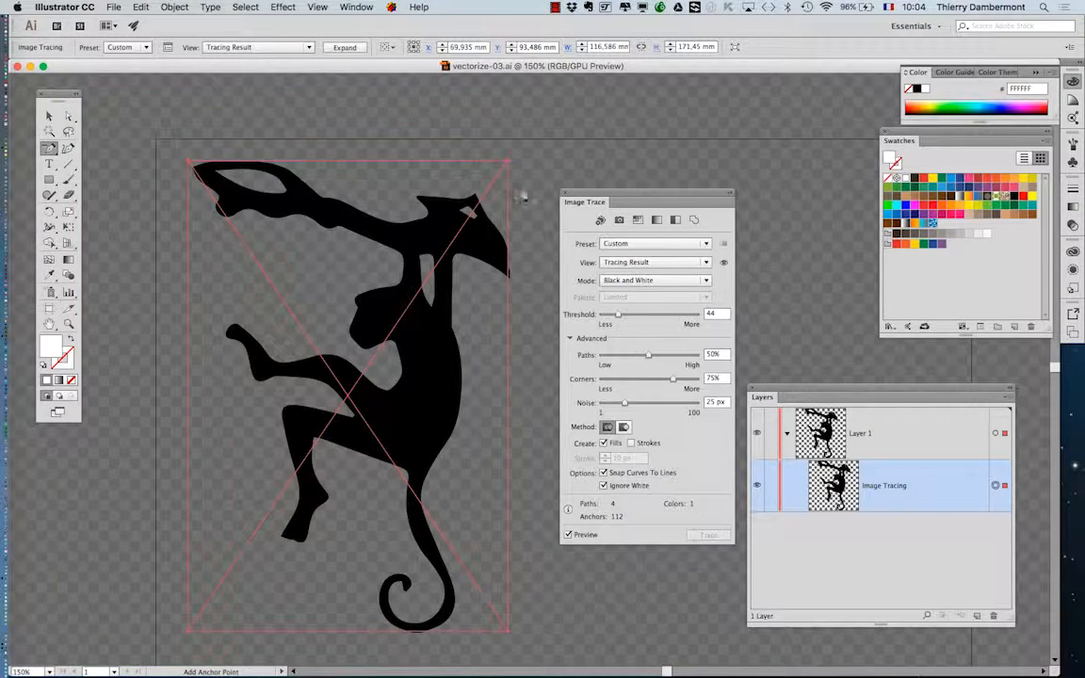
pyautogui.press('-')
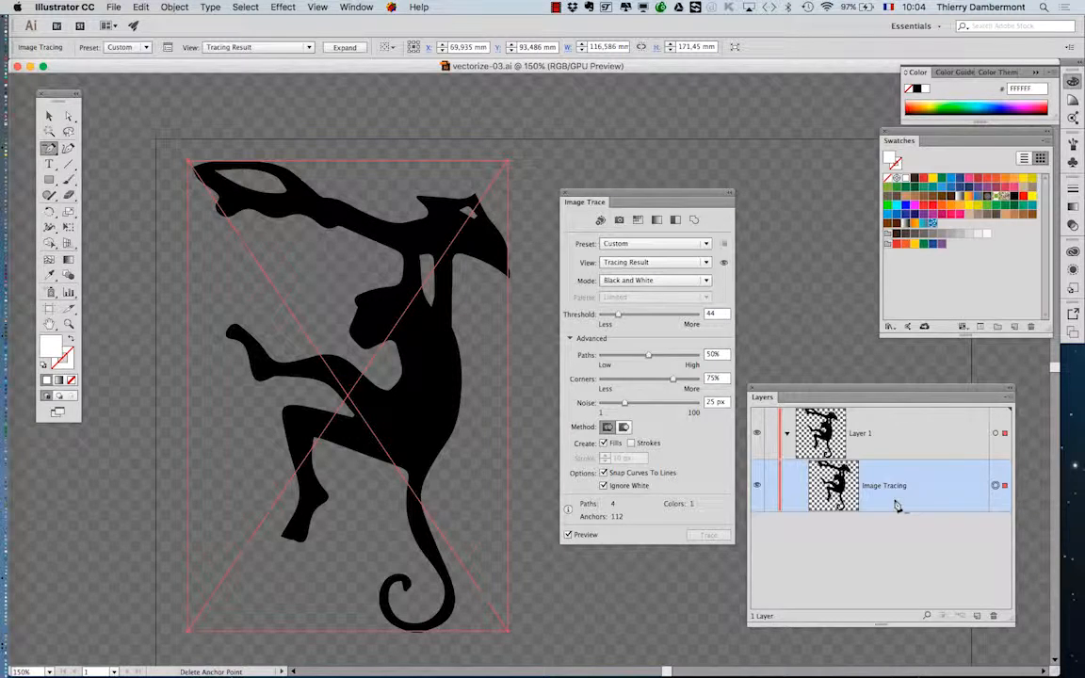
pyautogui.scroll(4, 459, 371)
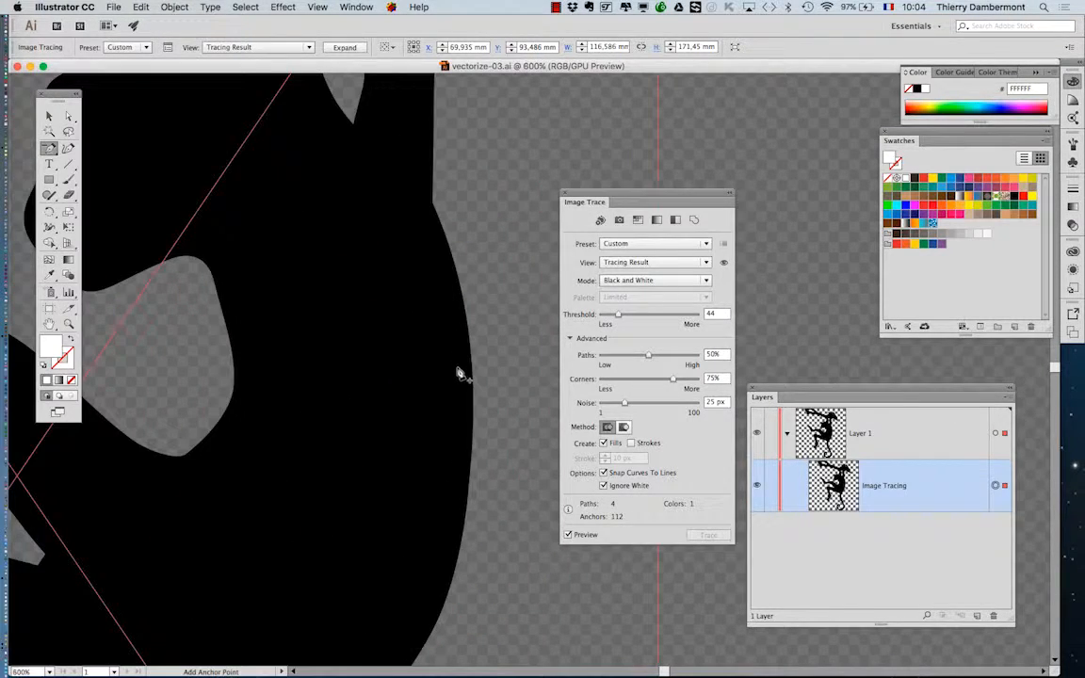
pyautogui.scroll(-4, 459, 371)
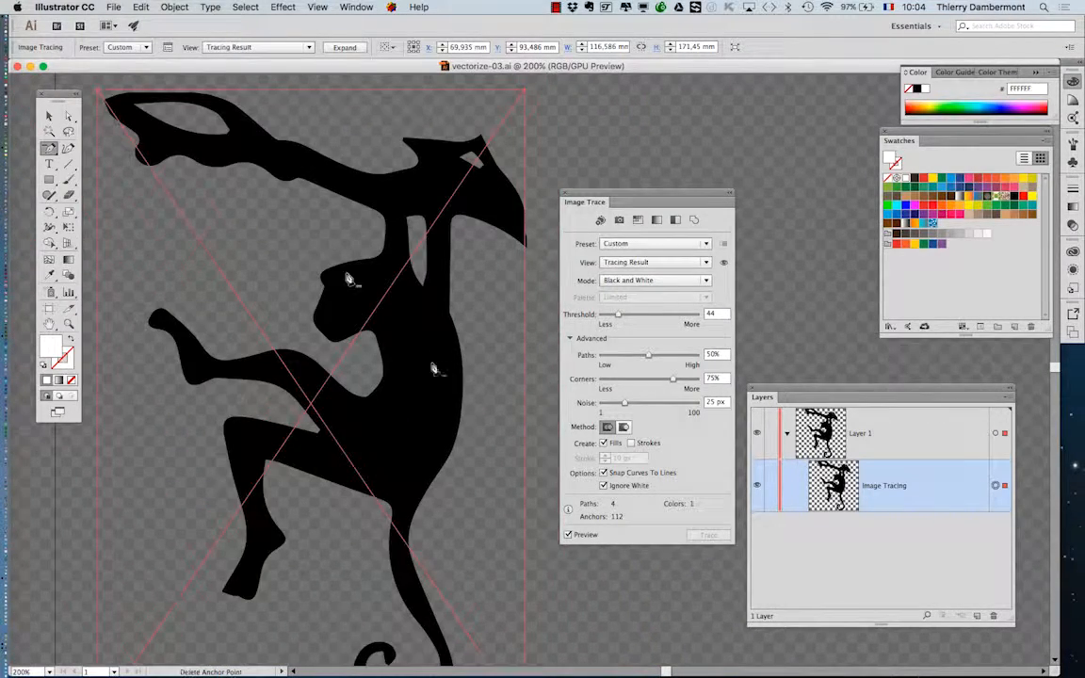
pyautogui.click(175, 6)
pyautogui.moveTo(235, 336)
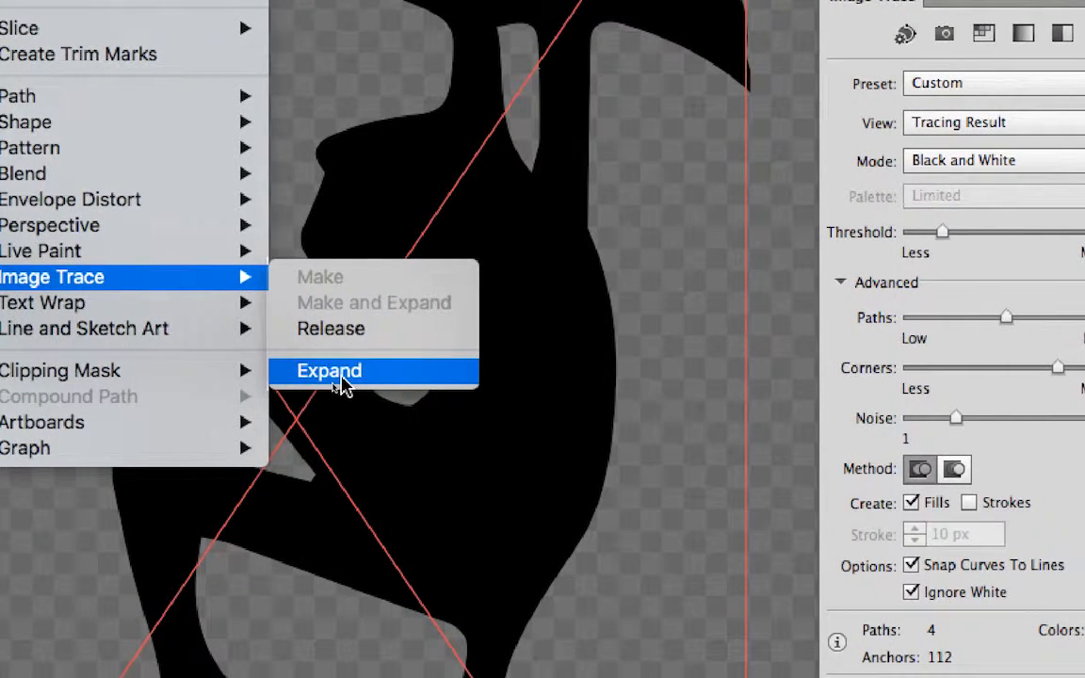
pyautogui.click(330, 371)
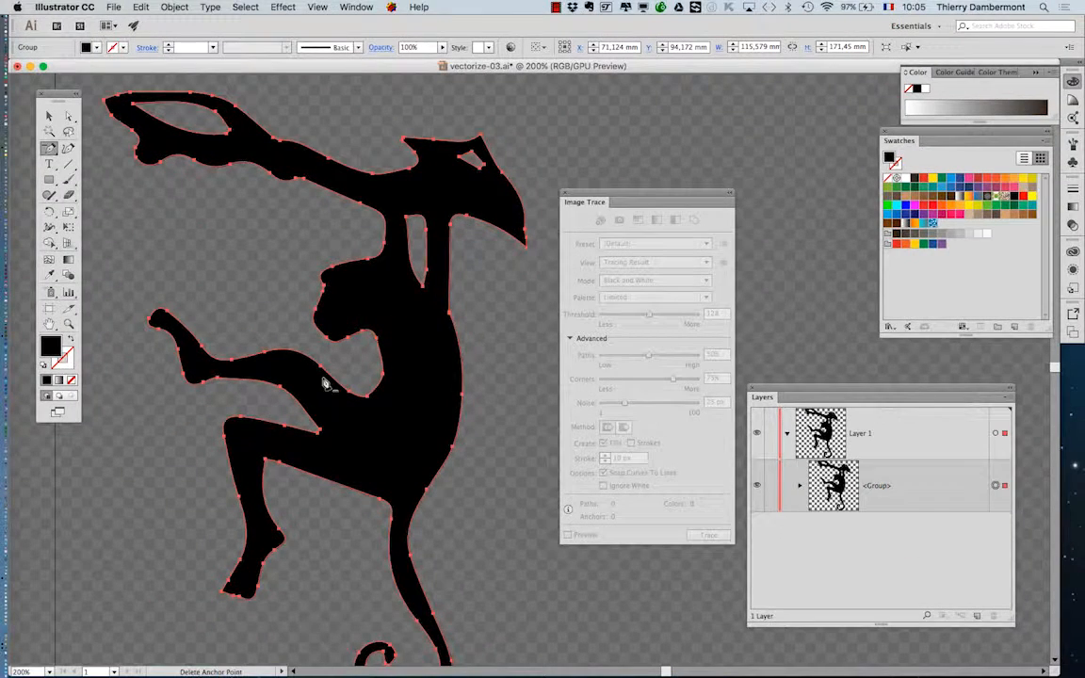
# Step: Move the Image Trace panel off the expanded monkey artwork and close it
pyautogui.press('-')
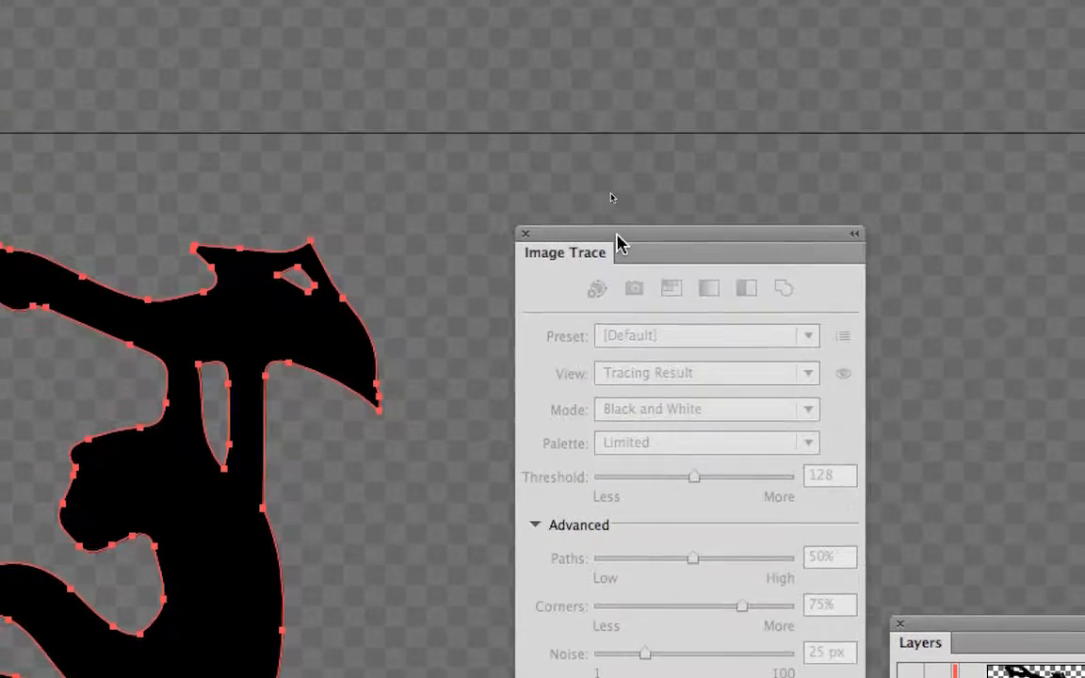
pyautogui.moveTo(590, 52)
pyautogui.mouseDown()
pyautogui.moveTo(537, 43)
pyautogui.moveTo(492, 0)
pyautogui.mouseUp()
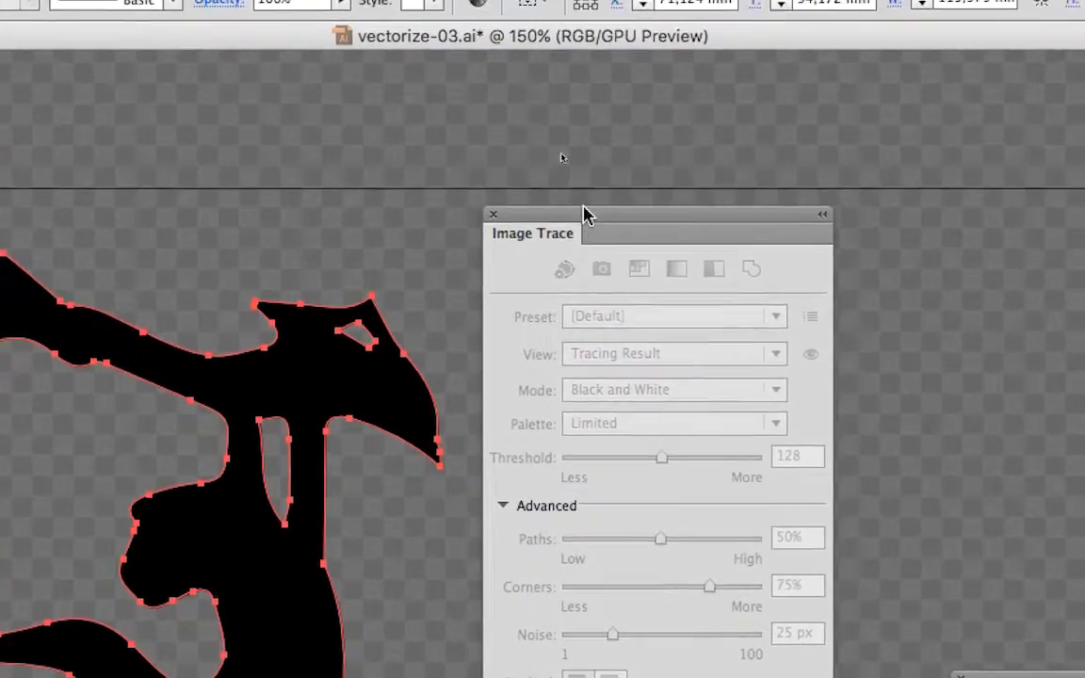
pyautogui.moveTo(584, 210); pyautogui.dragTo(594, 167)
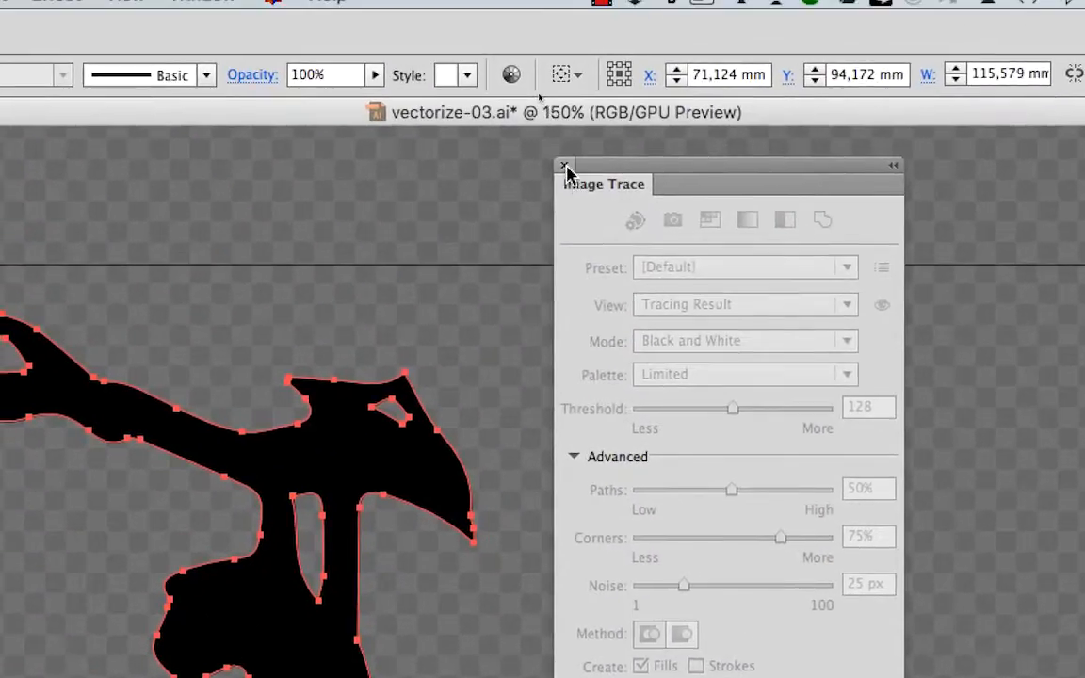
pyautogui.click(558, 151)
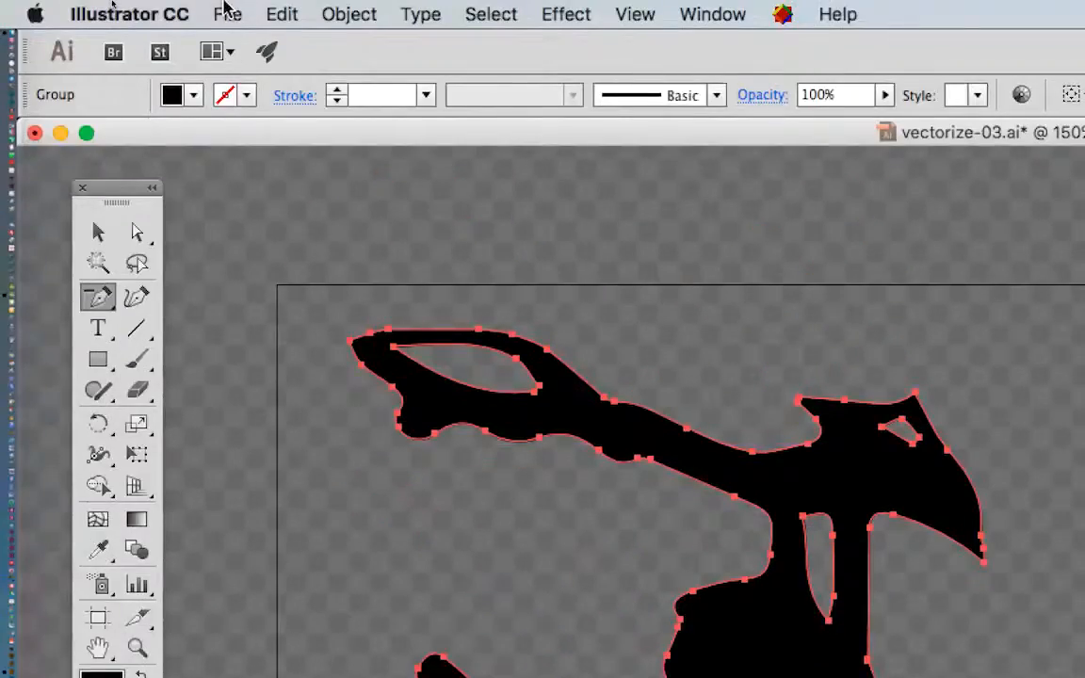
# Step: Save the expanded artwork as vectorize-04.ai in the same folder with the default Illustrator options
pyautogui.click(225, 13)
pyautogui.click(253, 79)
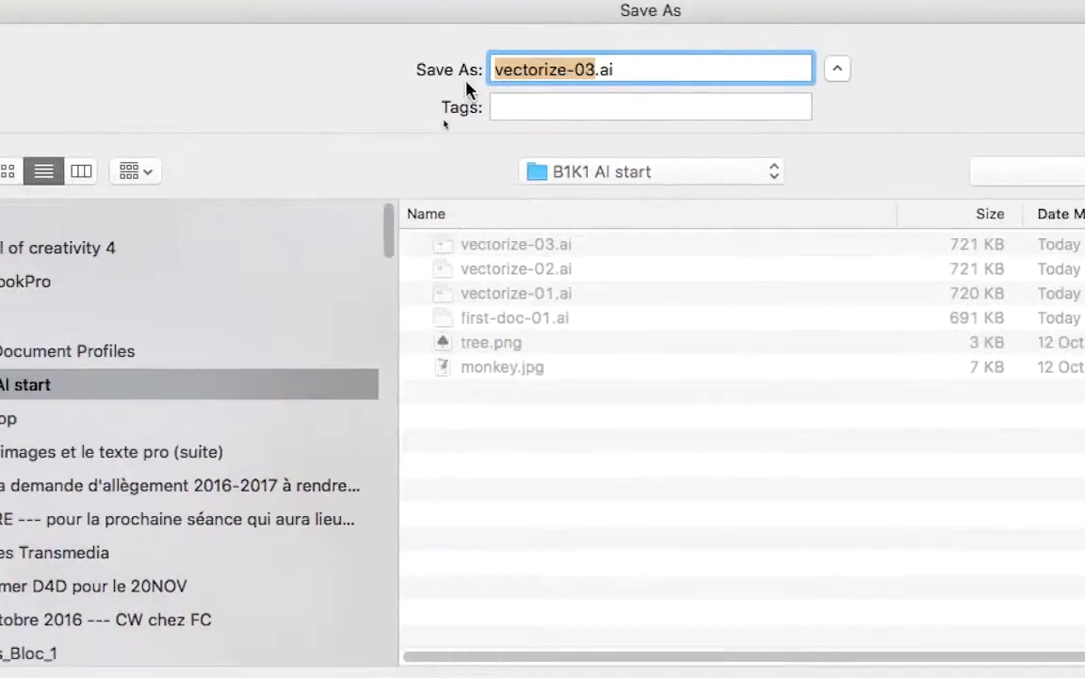
pyautogui.click(506, 75)
pyautogui.press('BackSpace')
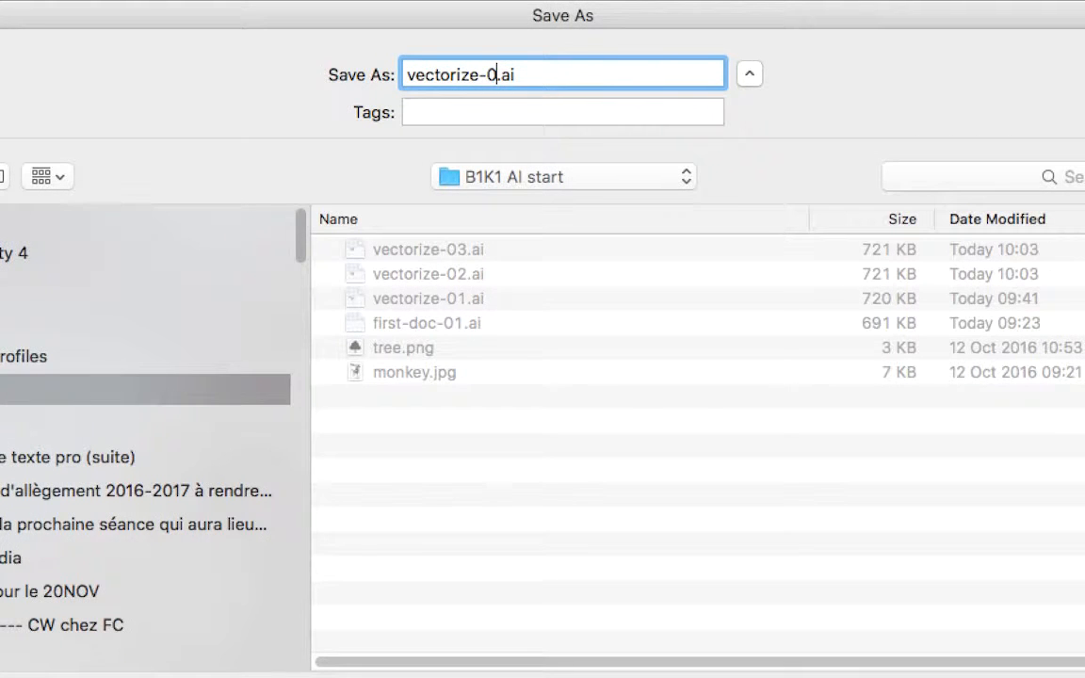
pyautogui.write('4')
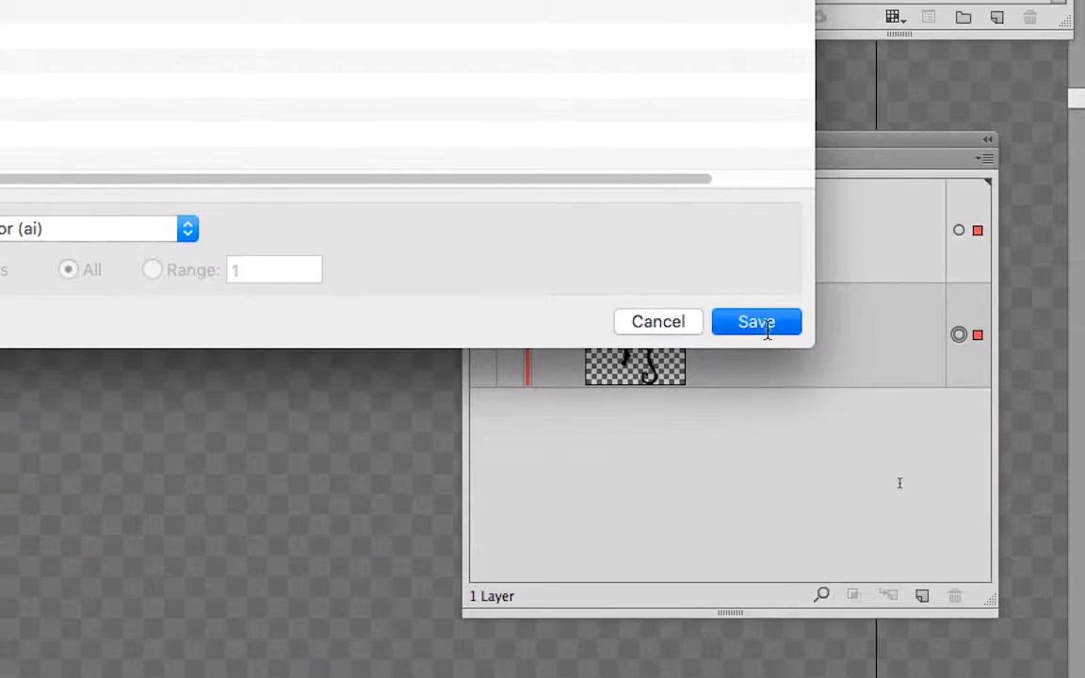
pyautogui.click(1043, 479)
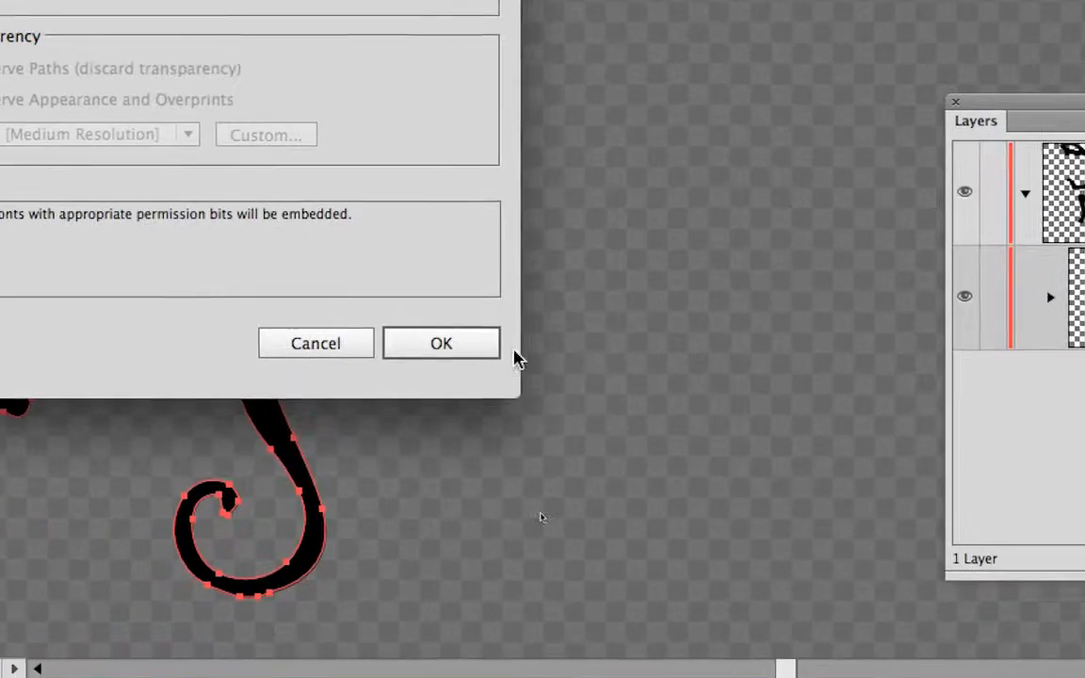
pyautogui.click(311, 471)
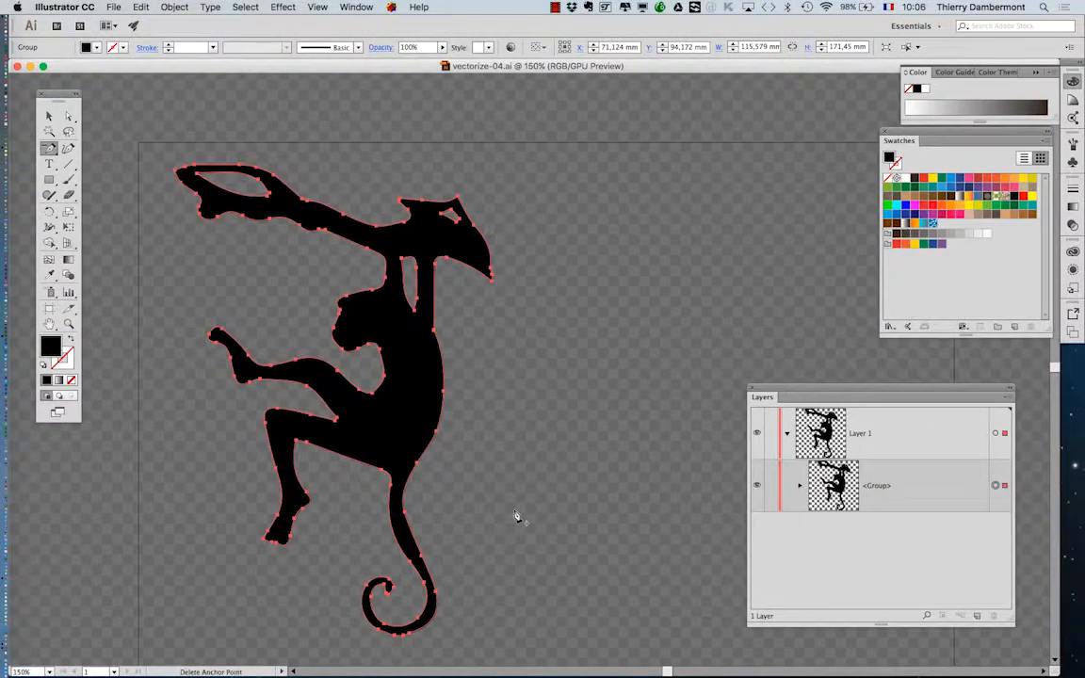
# Step: Place the Layers panel beside the monkey and expand the group under Layer 1 to show its contents
pyautogui.moveTo(771, 386); pyautogui.dragTo(554, 193)
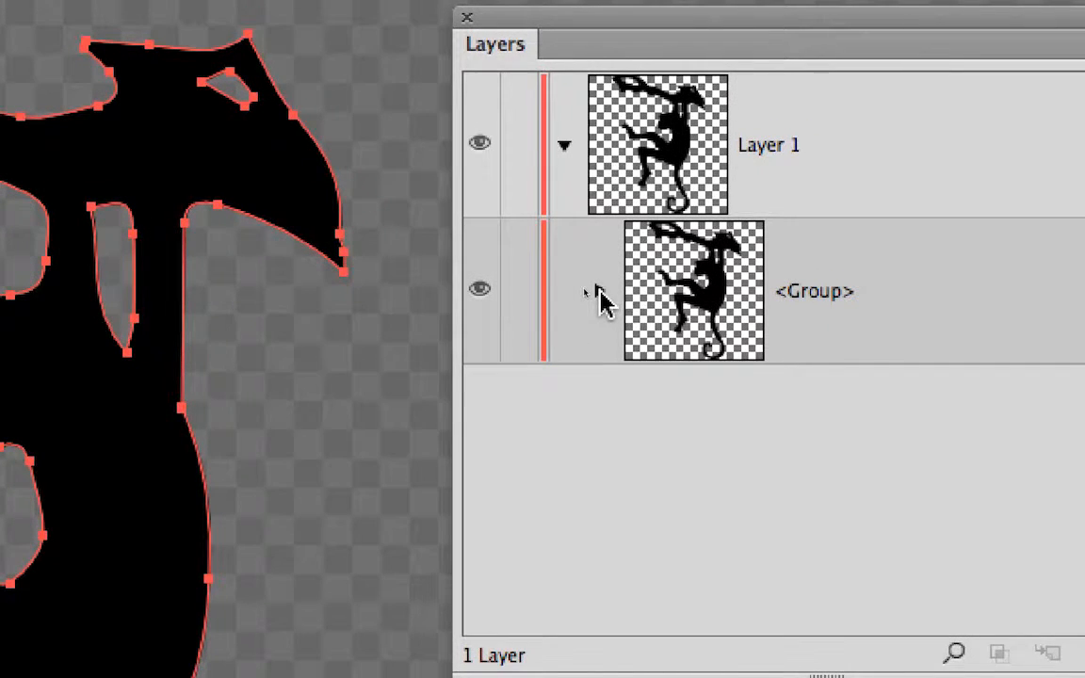
pyautogui.click(596, 295)
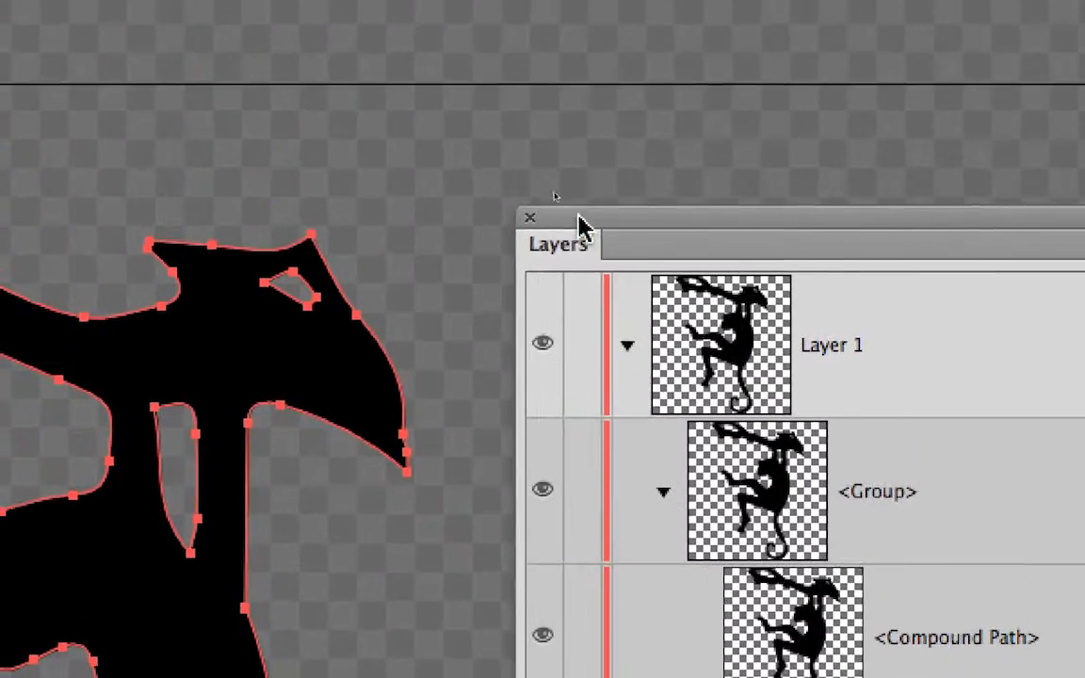
# Step: Move the Layers panel clear of the monkey, switch to the Direct Selection tool and deselect the artwork
pyautogui.moveTo(601, 220); pyautogui.dragTo(613, 149)
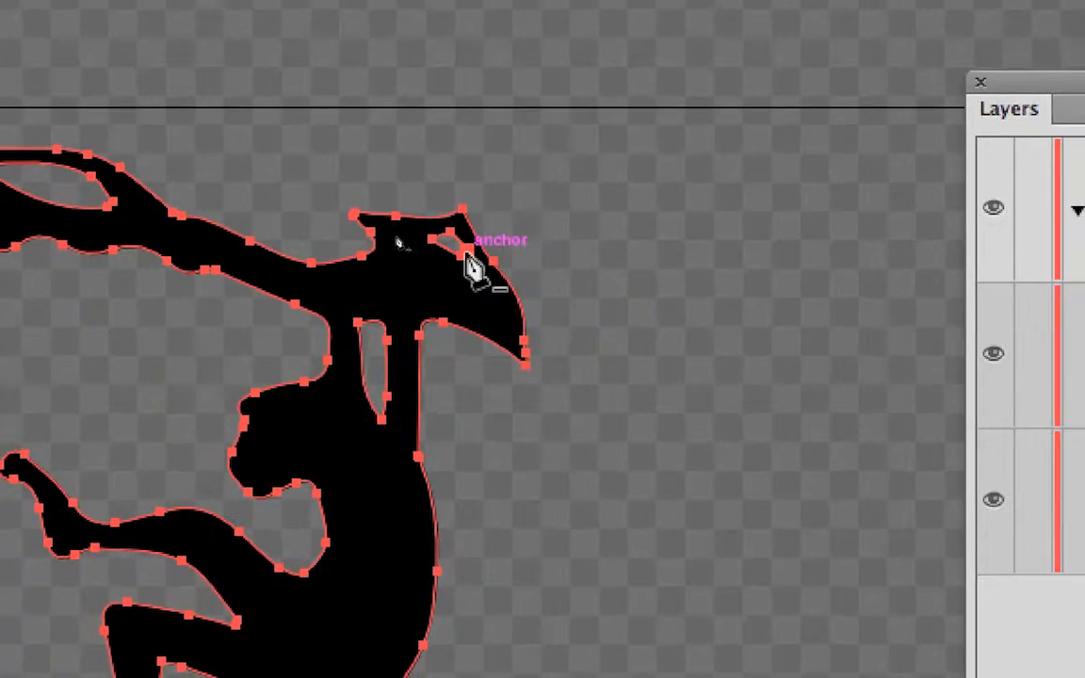
pyautogui.scroll(1, 464, 254)
pyautogui.press('-')
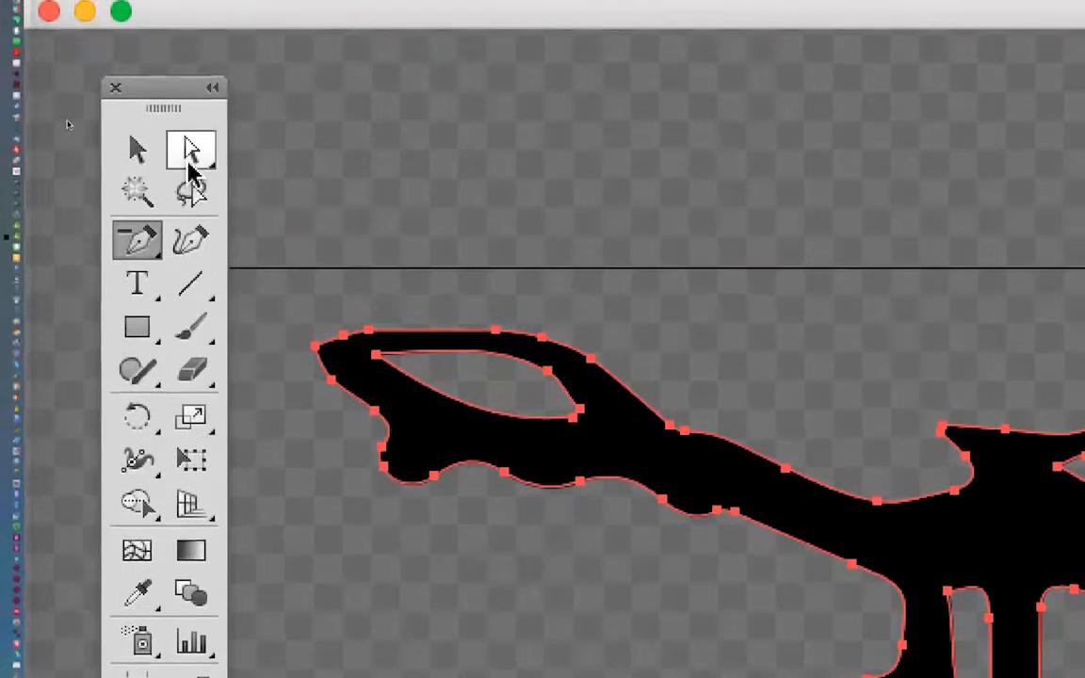
pyautogui.click(189, 162)
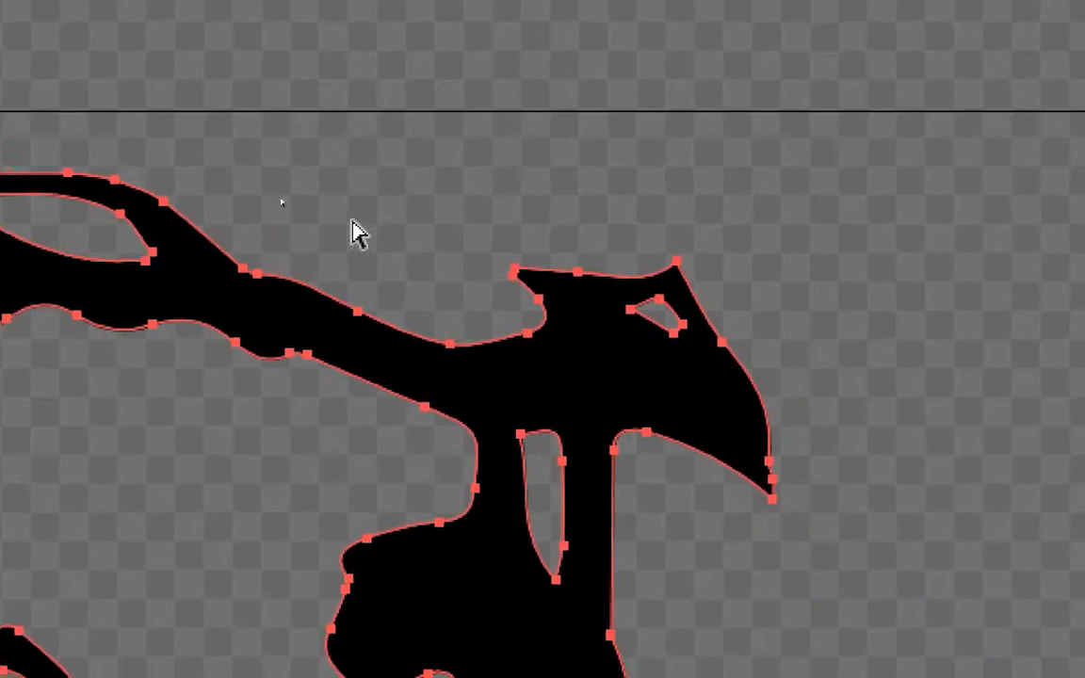
pyautogui.click(356, 233)
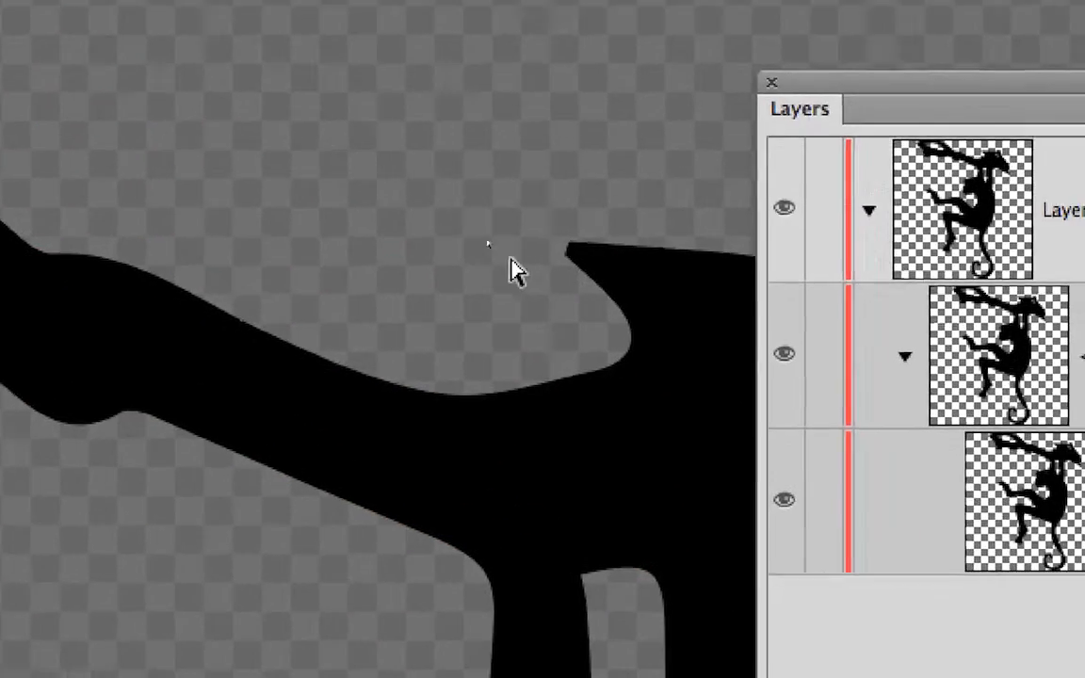
# Step: Examine the anchor points and curve handles of the small opening in the monkey's head
pyautogui.moveTo(1029, 403); pyautogui.dragTo(389, 88)
pyautogui.moveTo(342, 186); pyautogui.dragTo(330, 220)
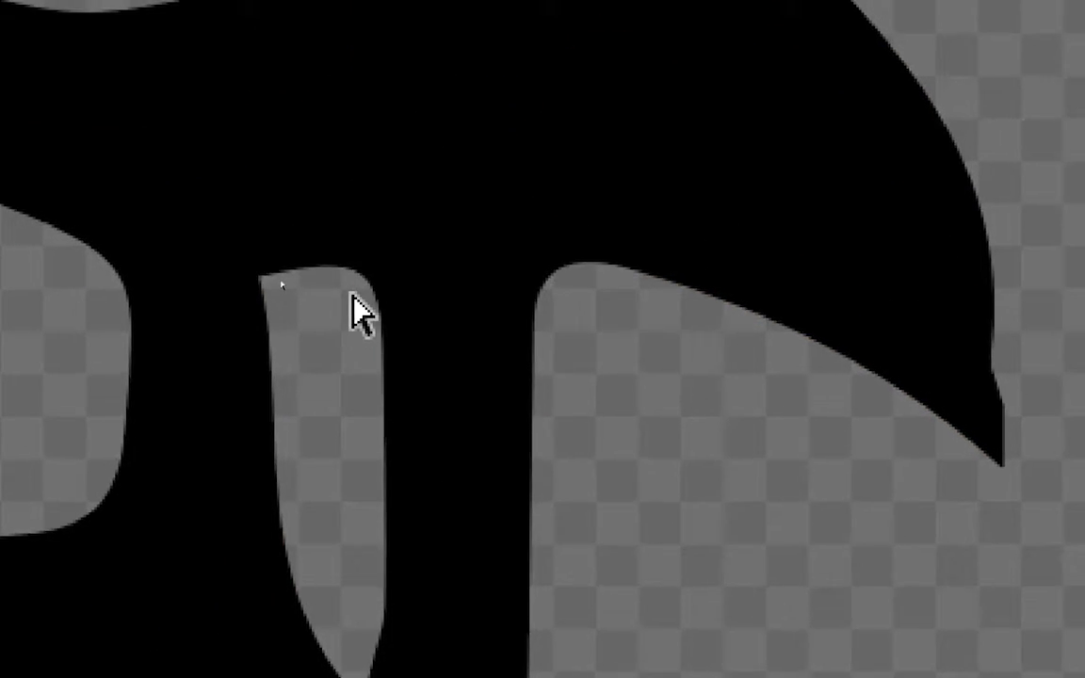
pyautogui.click(356, 308)
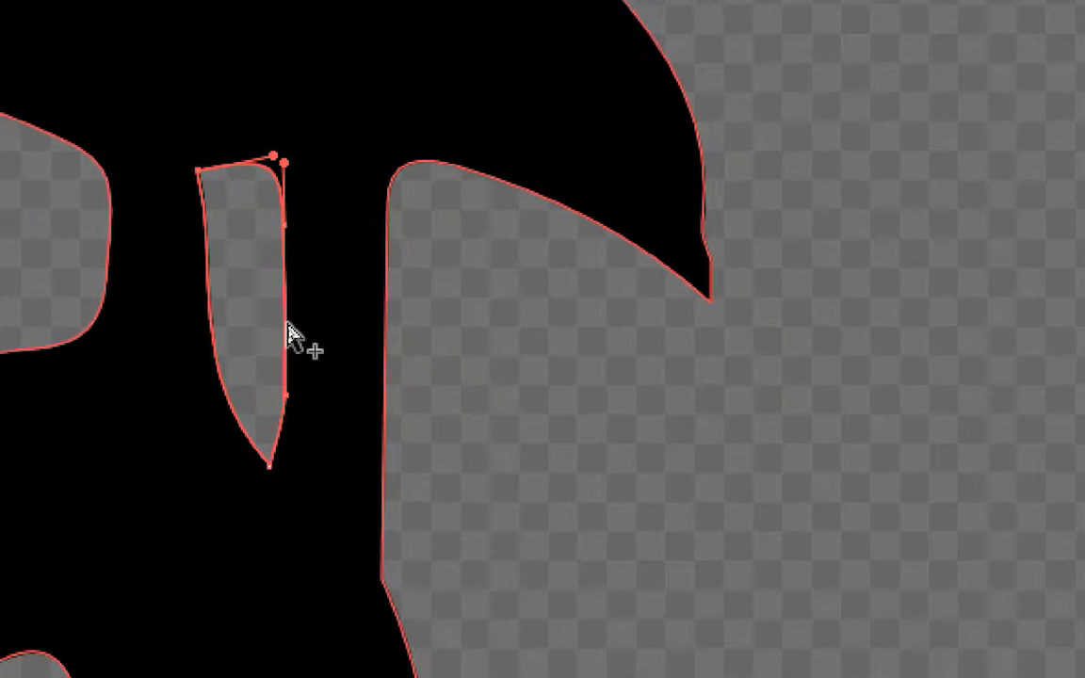
# Step: Compare selecting only the narrow opening between the arms with selecting the whole compound path using the Group Selection tool
pyautogui.keyDown('alt'); pyautogui.click(286, 325); pyautogui.keyUp('alt')
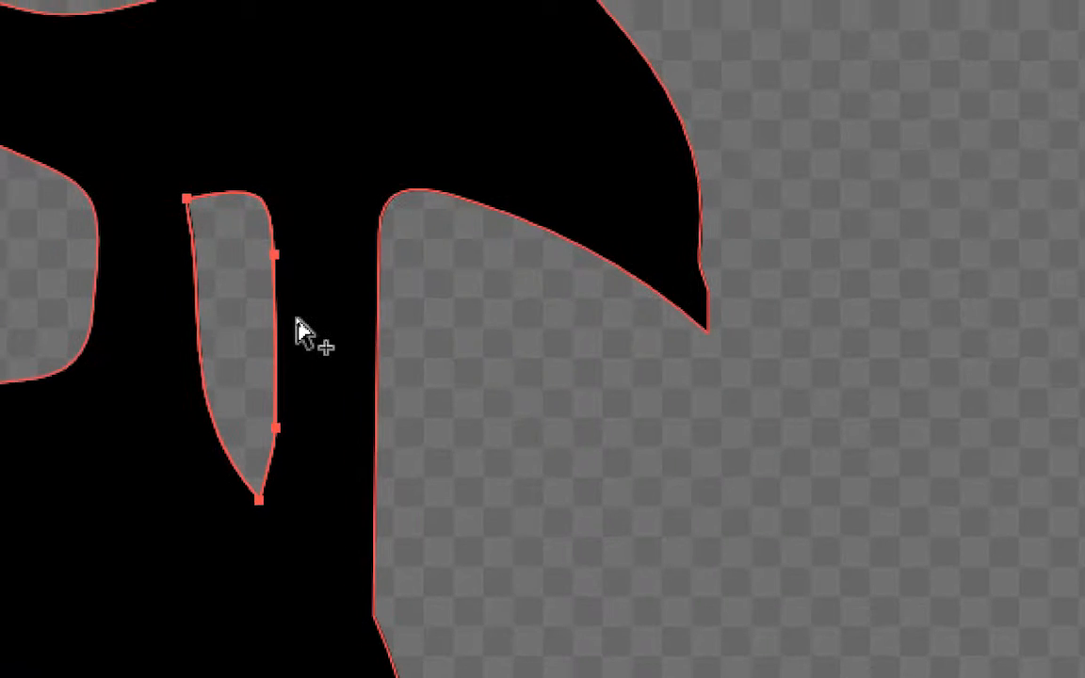
pyautogui.click(290, 325)
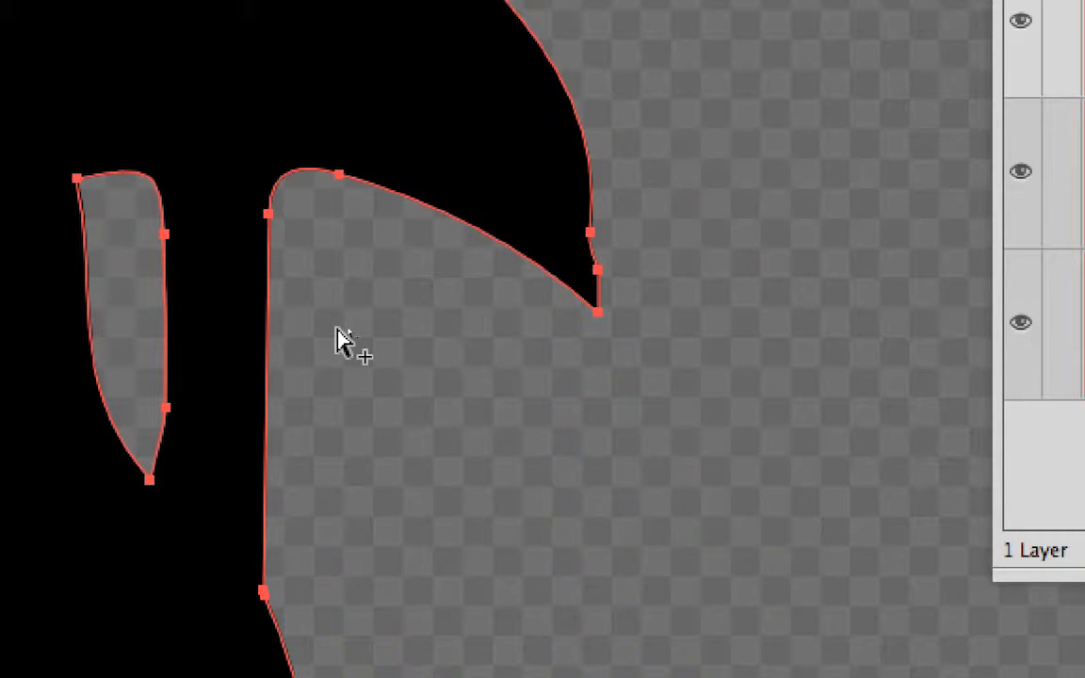
pyautogui.click(339, 329)
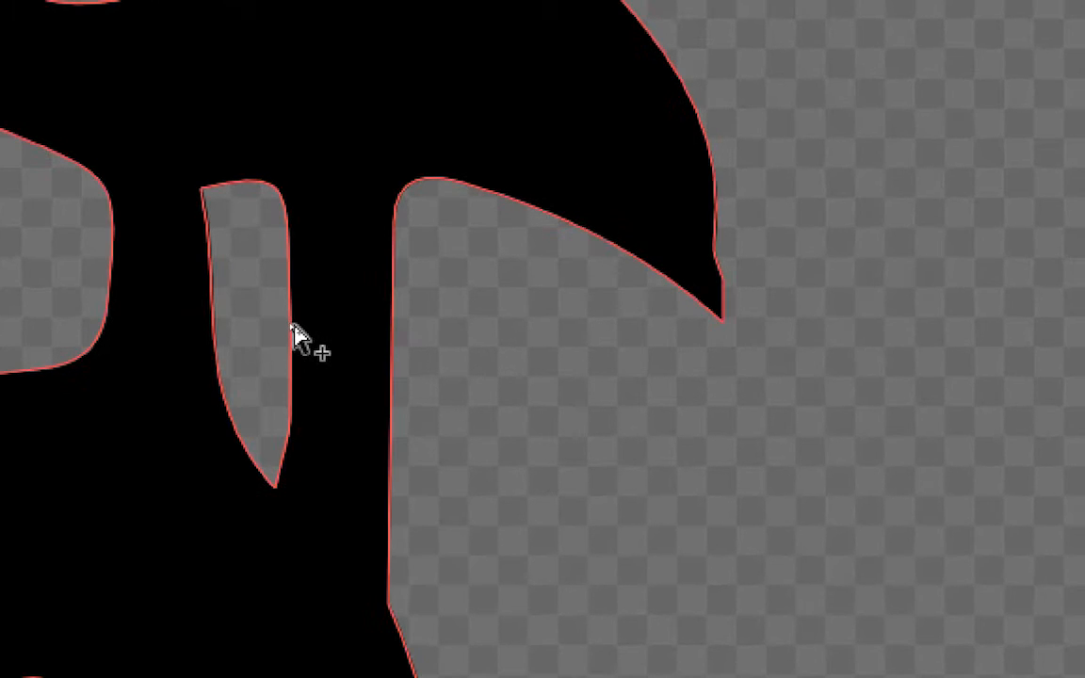
pyautogui.click(165, 314)
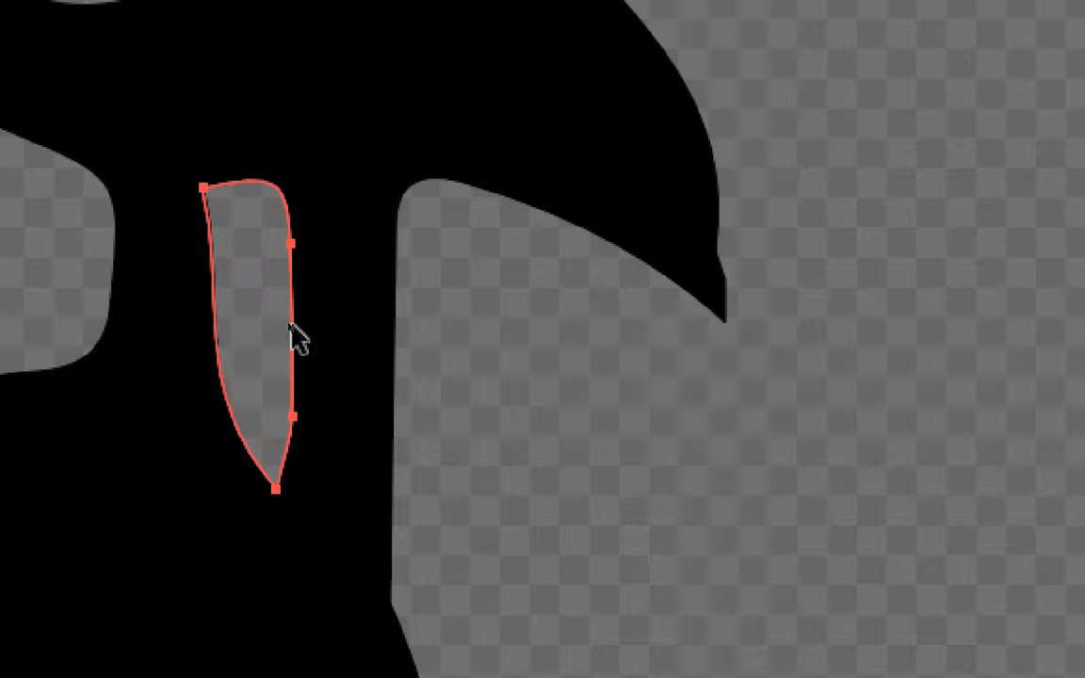
pyautogui.keyDown('alt'); pyautogui.click(292, 334); pyautogui.keyUp('alt')
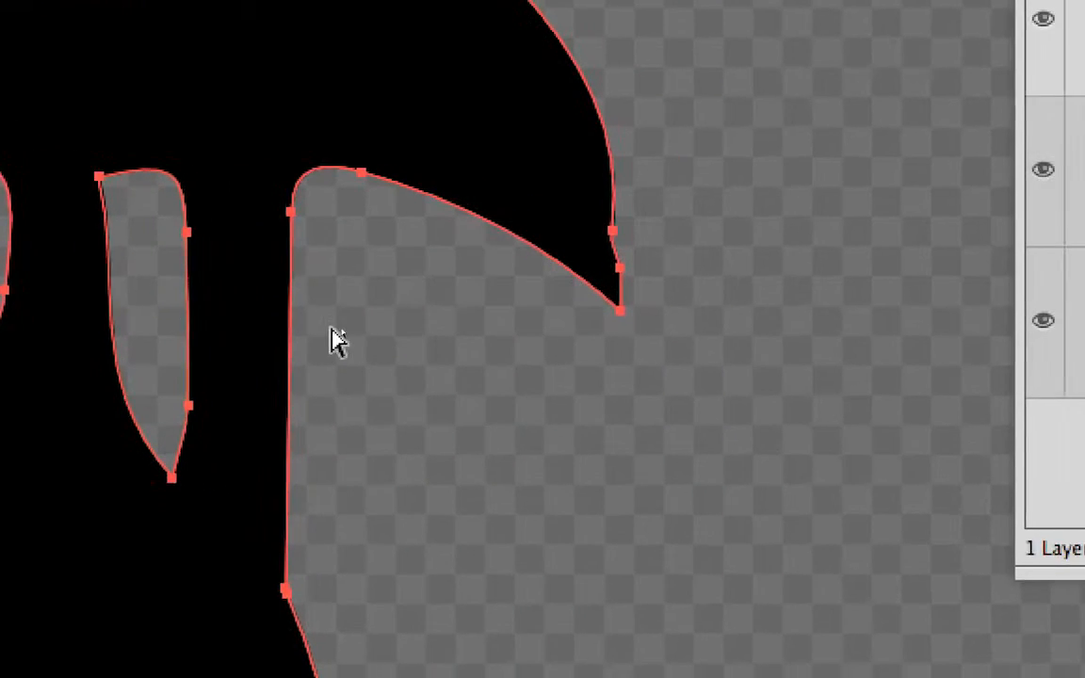
pyautogui.click(452, 340)
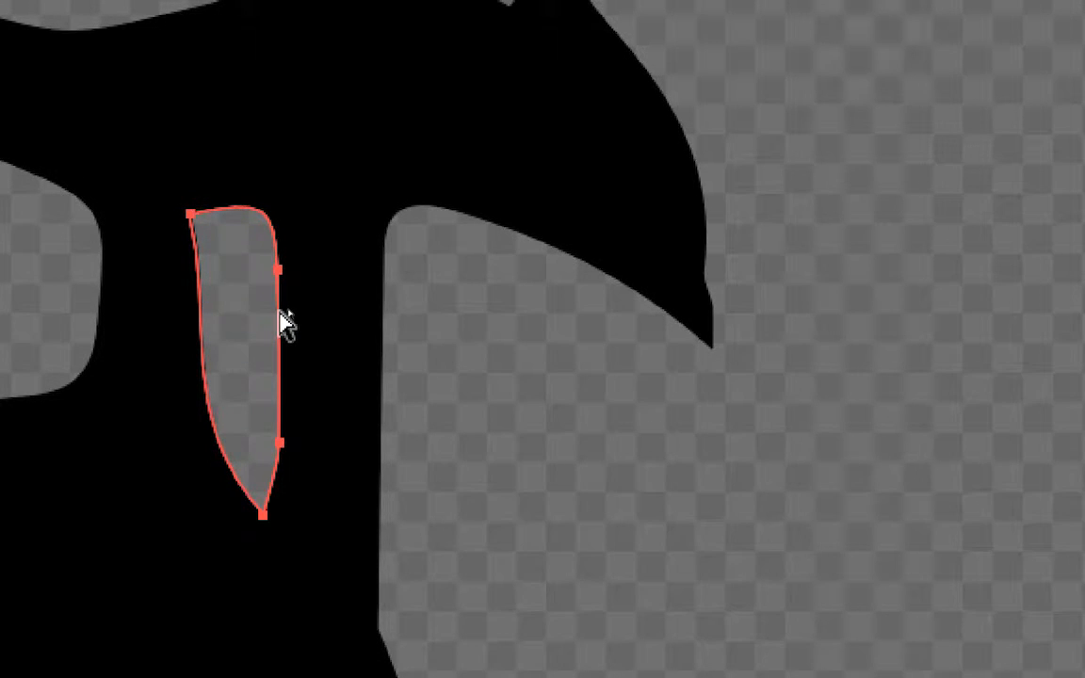
# Step: Try moving the narrow opening off the body and back across its edge, and undo the moves
pyautogui.moveTo(285, 323); pyautogui.dragTo(360, 390)
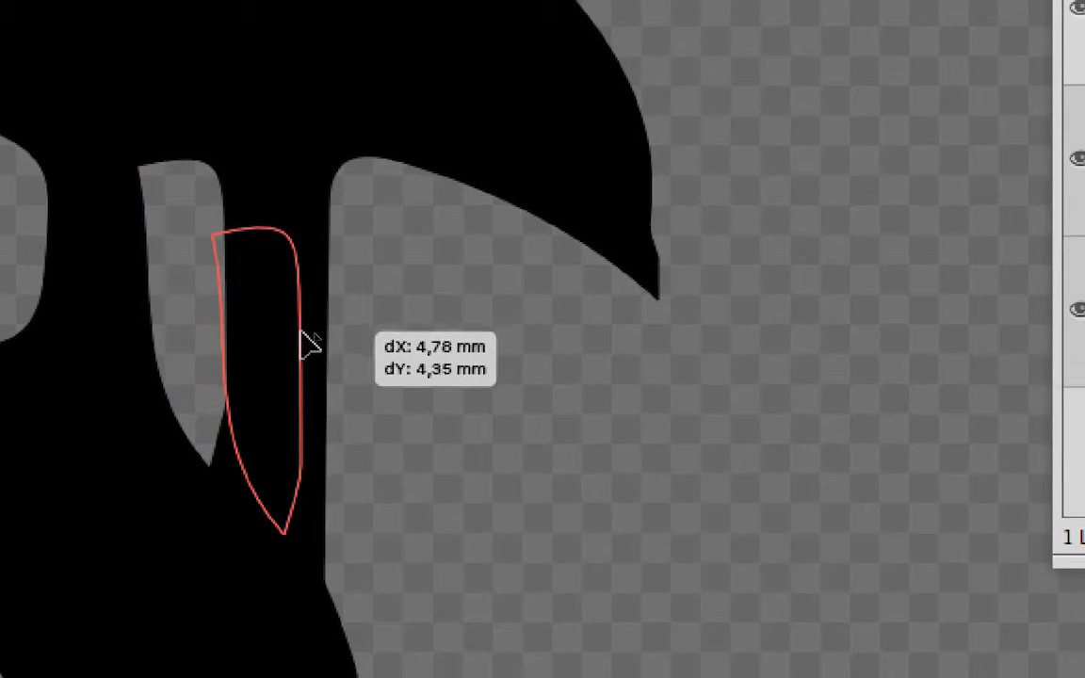
pyautogui.moveTo(304, 340); pyautogui.dragTo(372, 377)
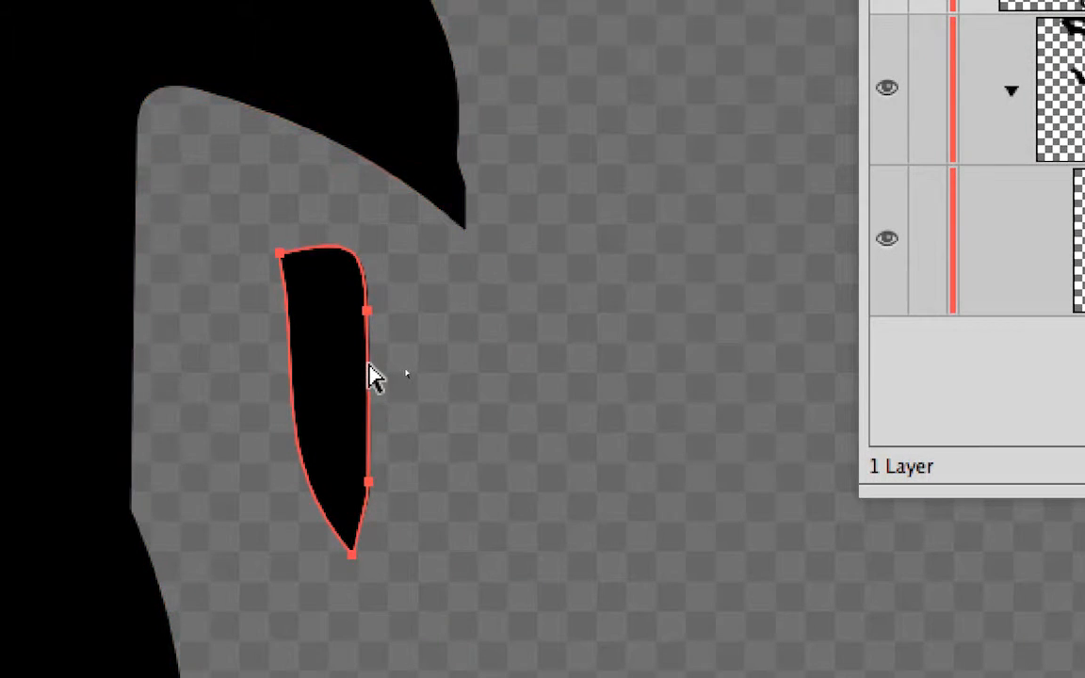
pyautogui.moveTo(368, 363); pyautogui.dragTo(170, 279)
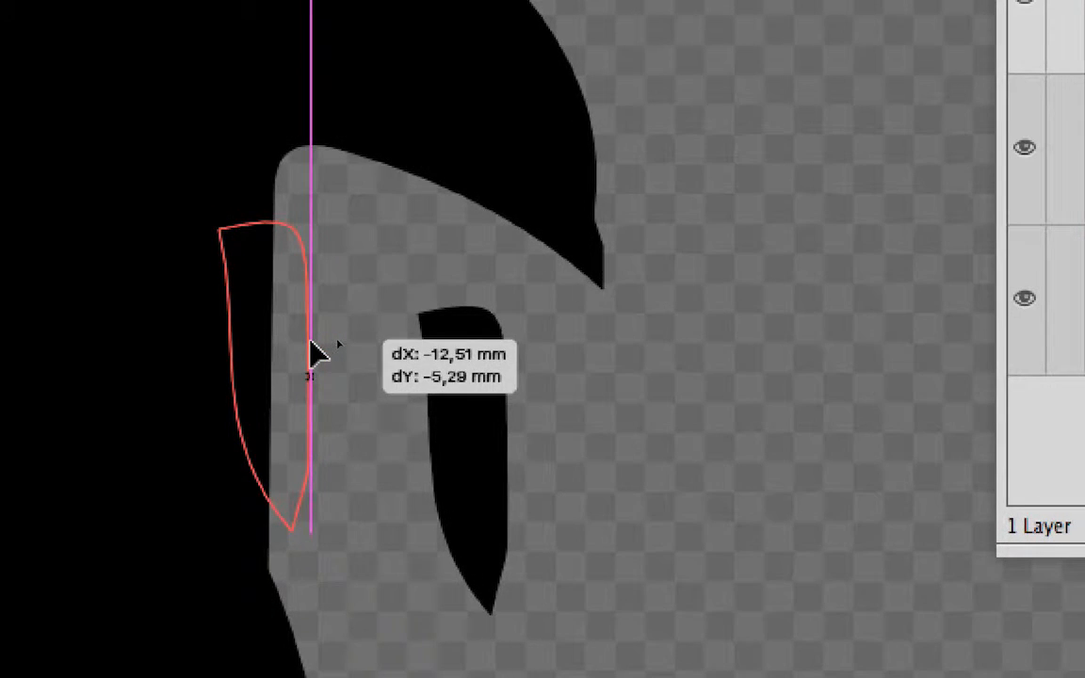
pyautogui.moveTo(312, 344); pyautogui.dragTo(313, 345)
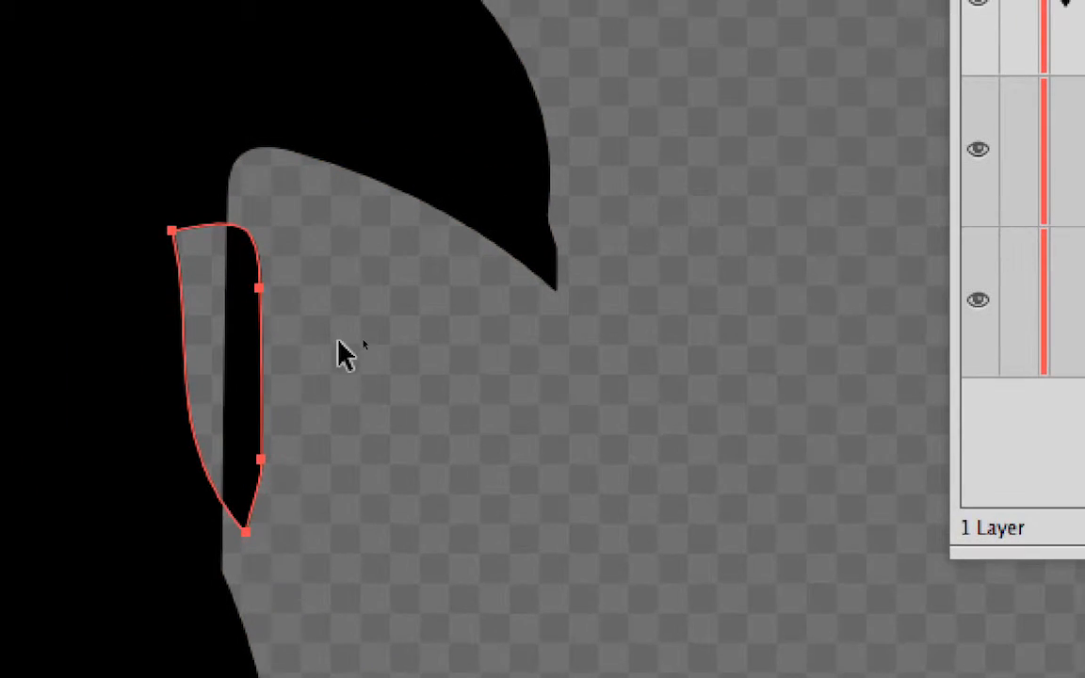
pyautogui.moveTo(338, 340); pyautogui.dragTo(201, 142)
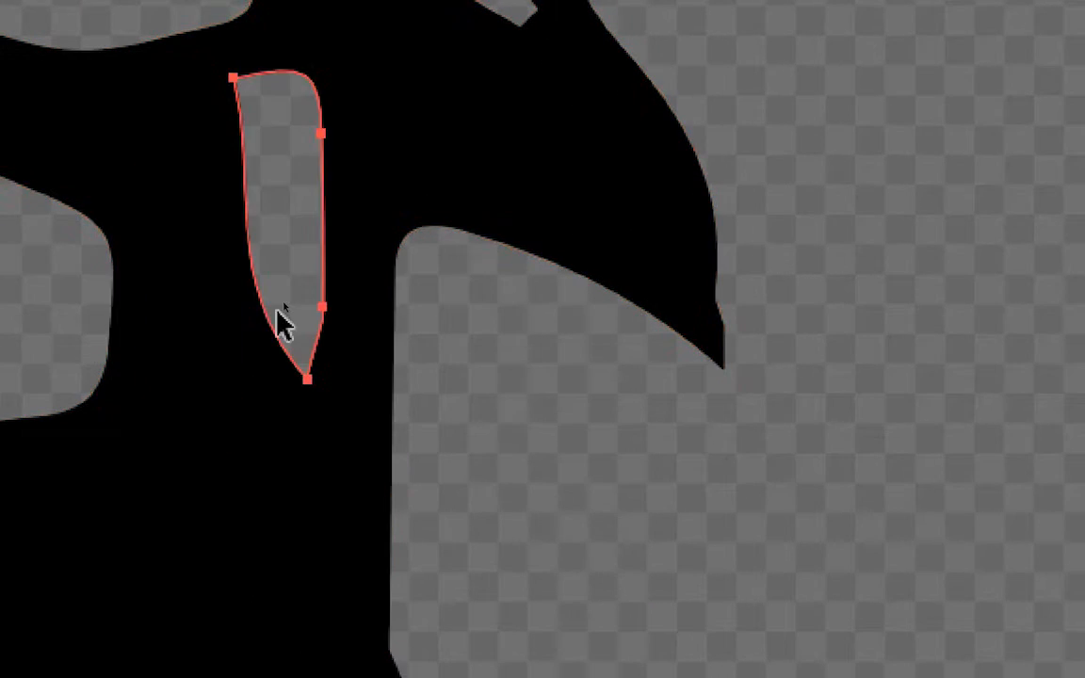
pyautogui.hotkey('ctrl', 'z')
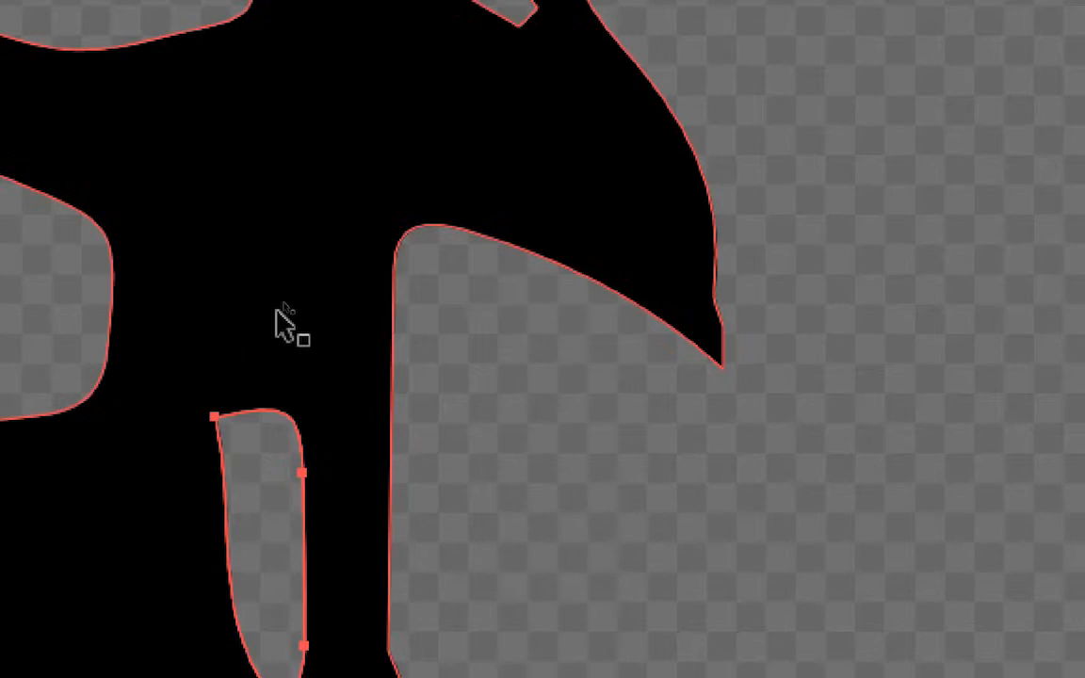
pyautogui.hotkey('ctrl', 'z')
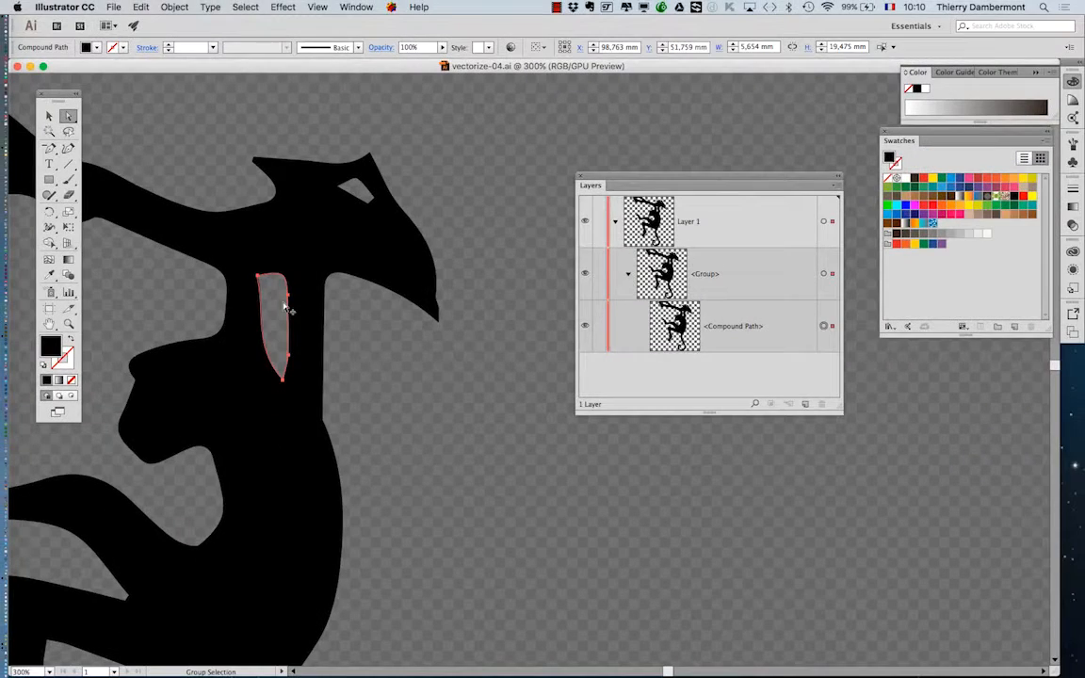
# Step: Deselect the narrow opening and select the entire monkey artwork, with the toolbox moved beside it and the Selection tool active
pyautogui.scroll(-1, 384, 454)
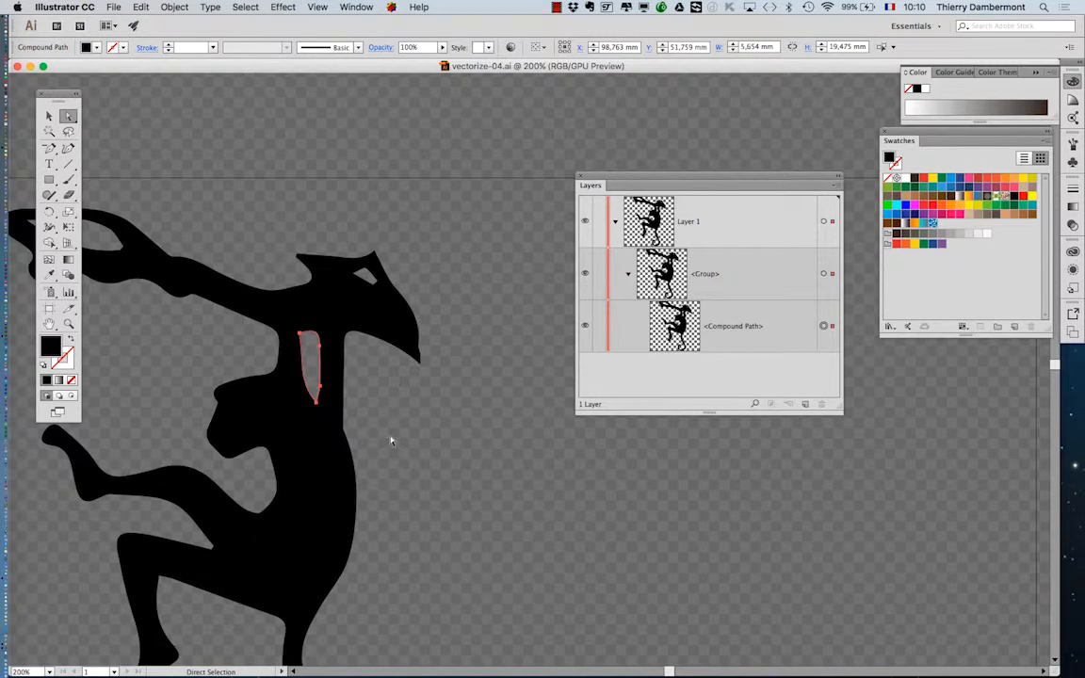
pyautogui.click(392, 441)
pyautogui.scroll(-5, 392, 440)
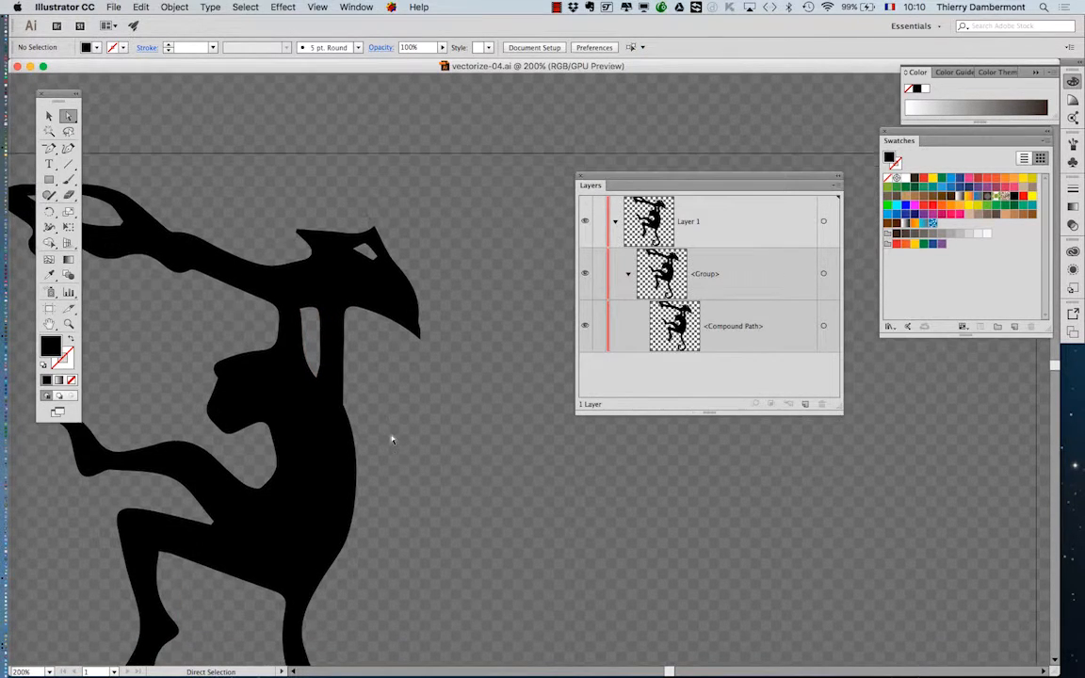
pyautogui.scroll(-3, 393, 438)
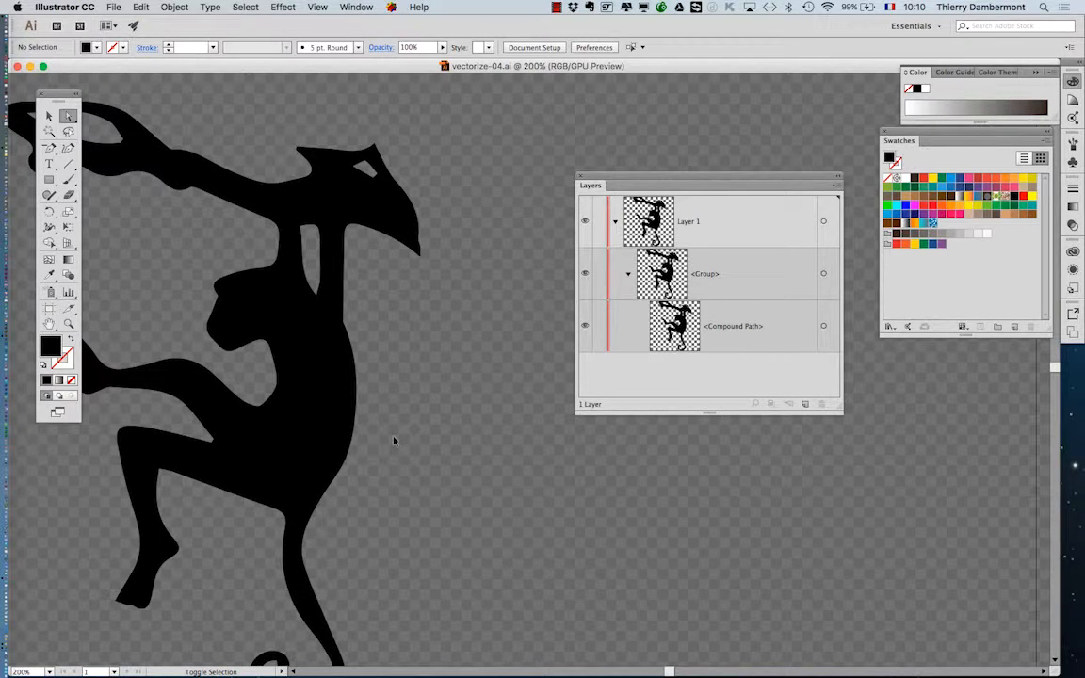
pyautogui.click(824, 327)
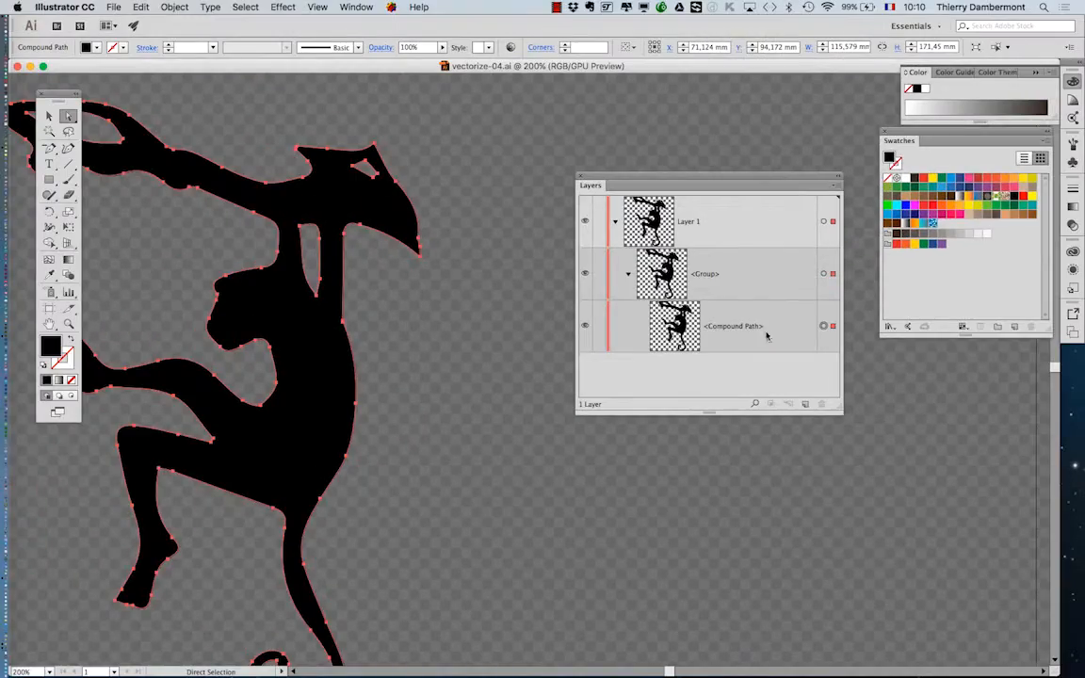
pyautogui.moveTo(59, 97); pyautogui.dragTo(496, 136)
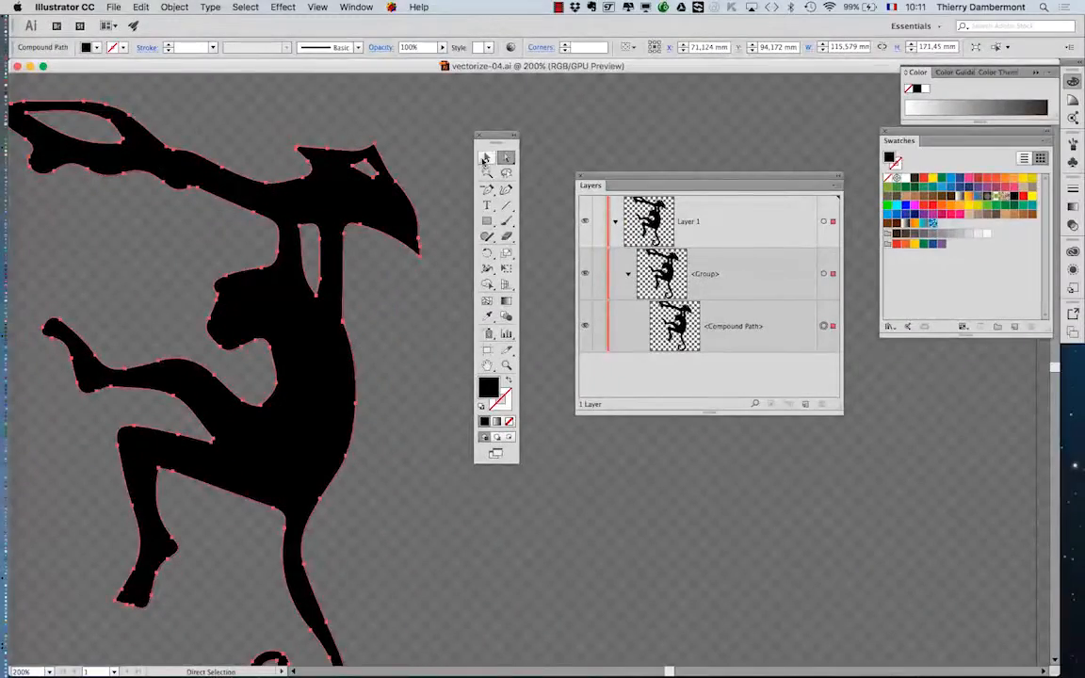
pyautogui.click(485, 158)
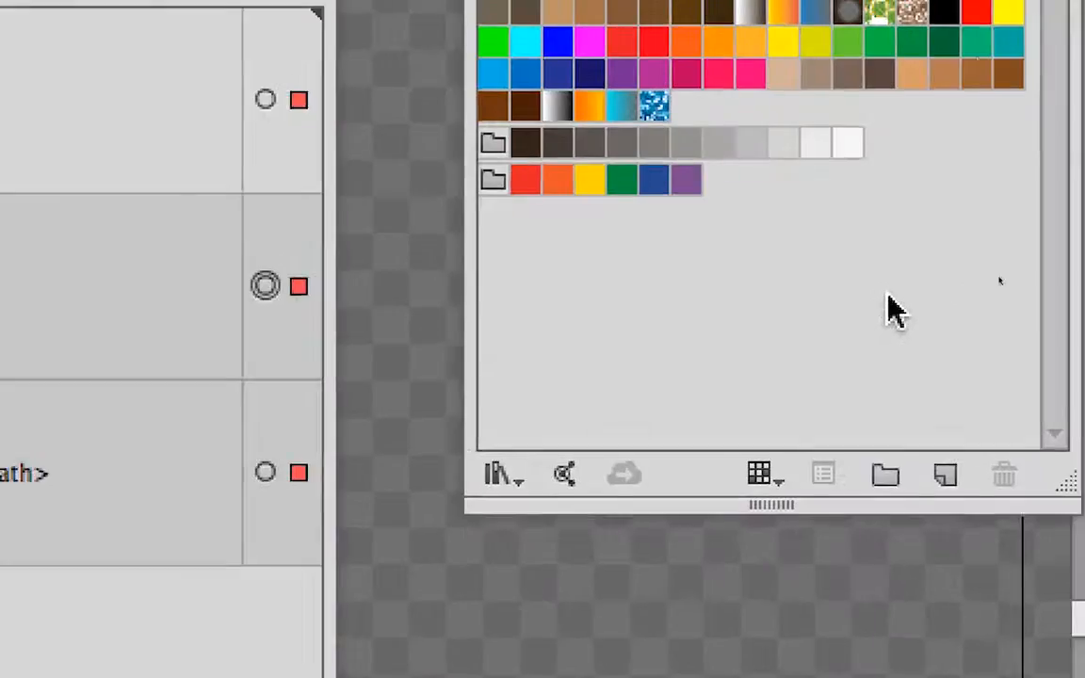
# Step: Try orange, green and dark brown swatches as the fill of the whole monkey
pyautogui.click(686, 40)
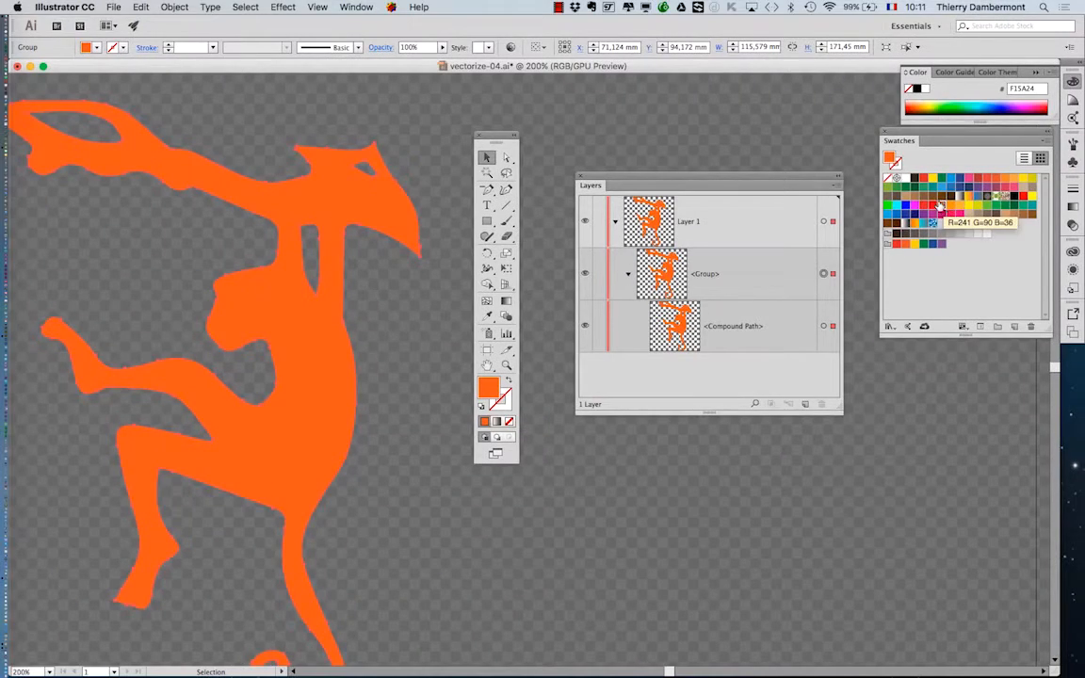
pyautogui.click(925, 187)
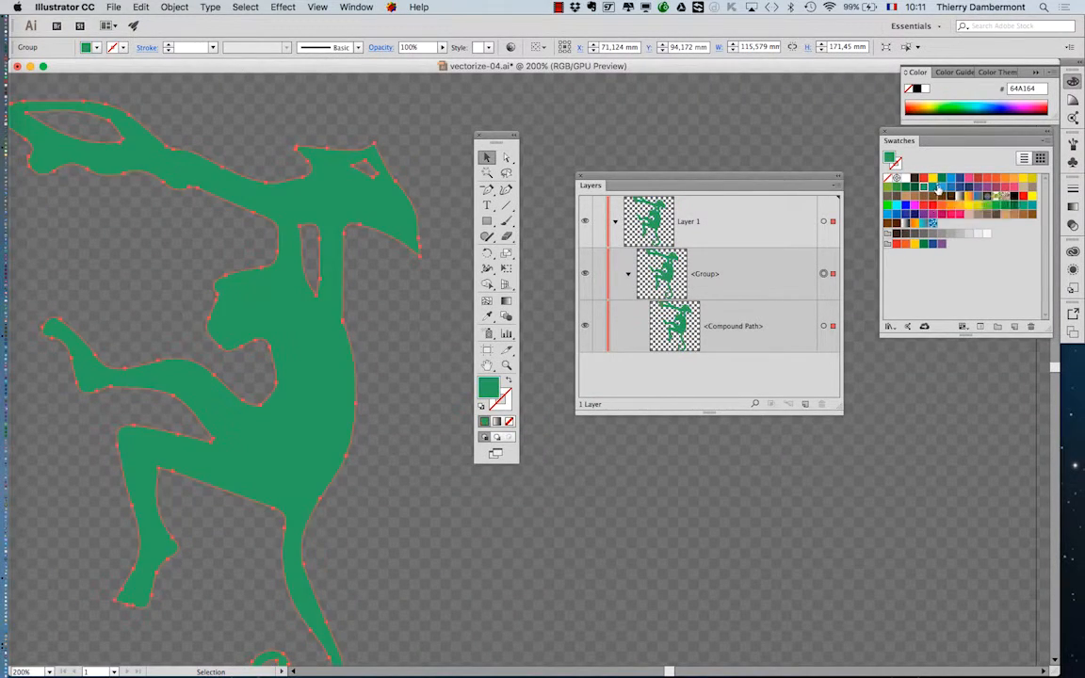
pyautogui.click(942, 188)
pyautogui.click(907, 206)
pyautogui.click(897, 197)
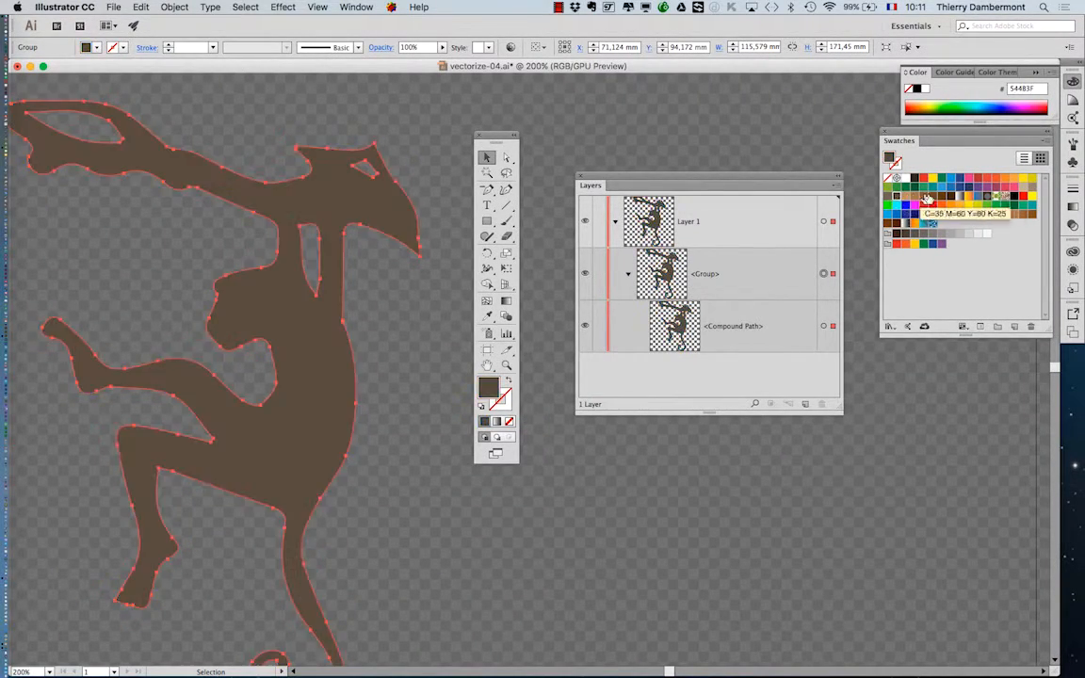
# Step: Try further fill swatches on the monkey, including bright blue, yellow and orange
pyautogui.click(941, 197)
pyautogui.click(987, 190)
pyautogui.click(978, 182)
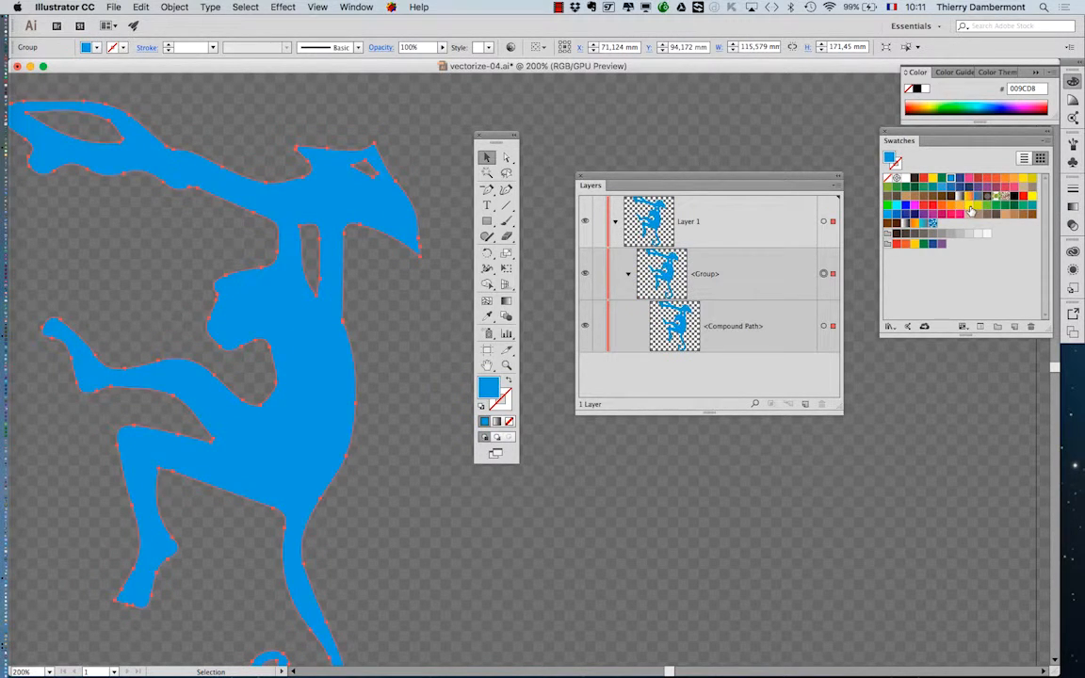
pyautogui.click(1022, 181)
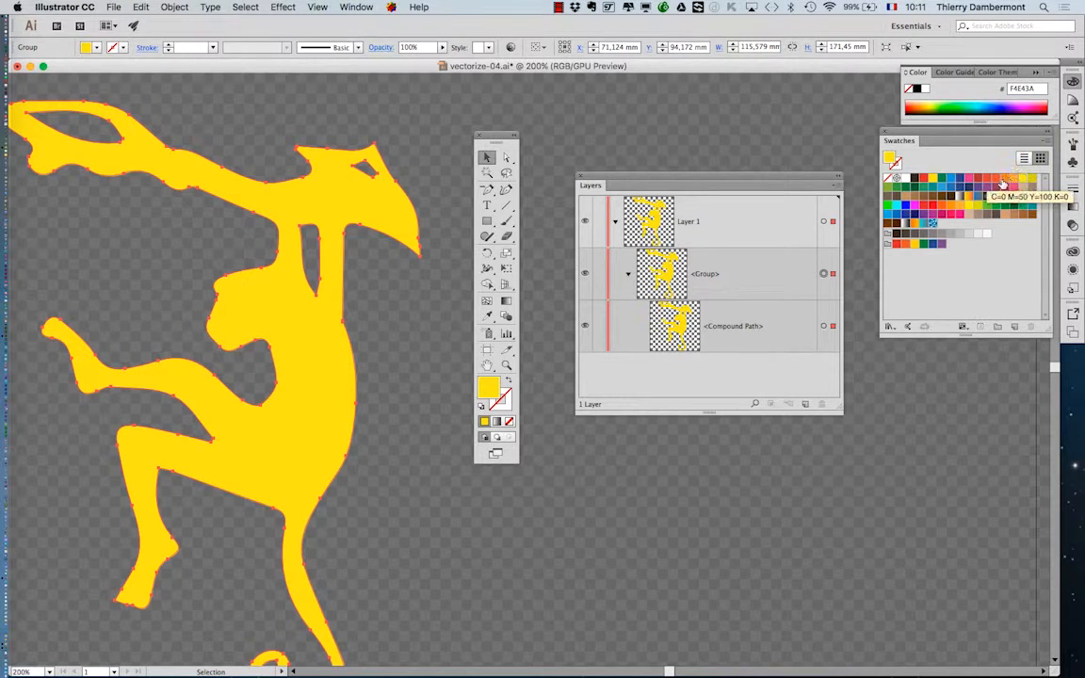
pyautogui.click(999, 183)
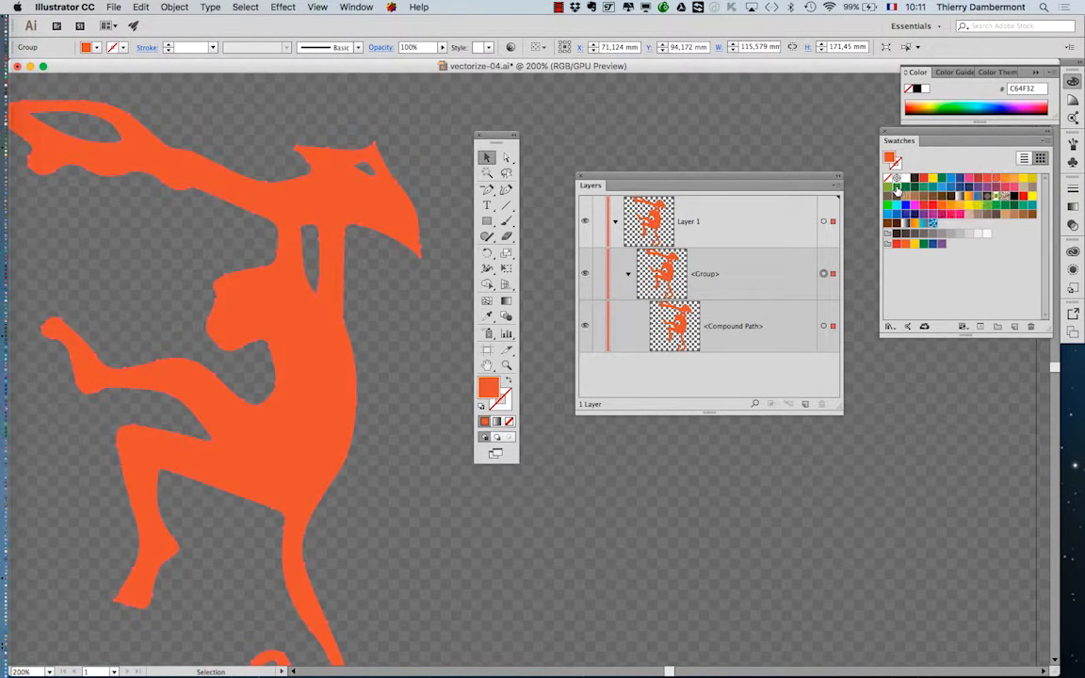
# Step: Try light blue, dark blue, purple and orange fills on the selected monkey group
pyautogui.click(939, 187)
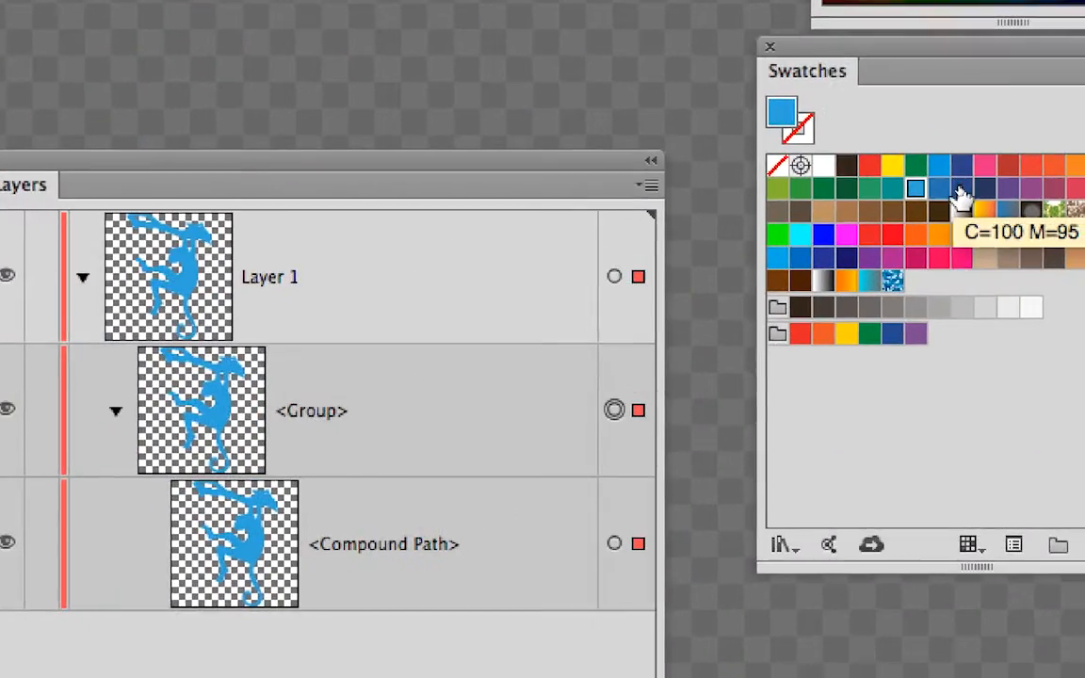
pyautogui.click(963, 188)
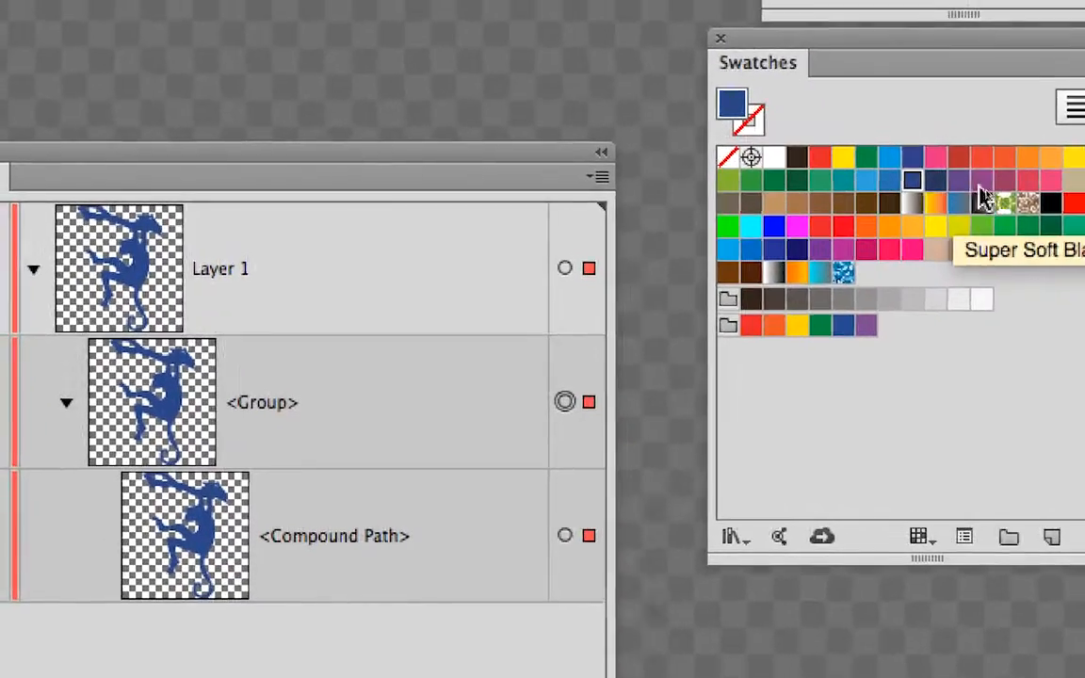
pyautogui.click(1048, 176)
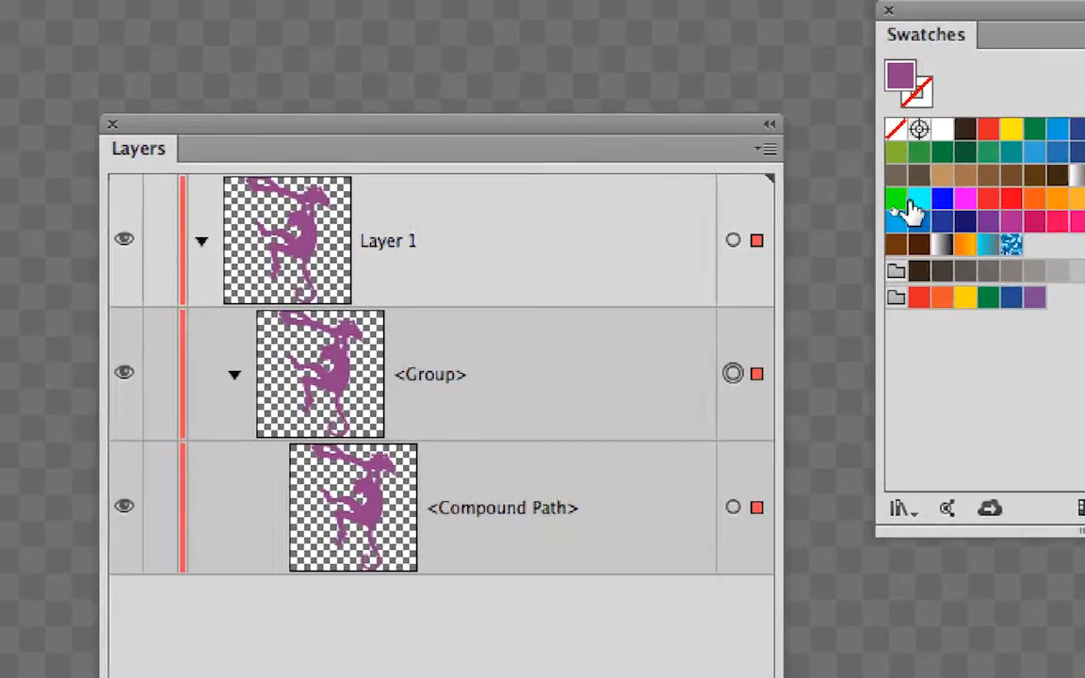
pyautogui.click(874, 193)
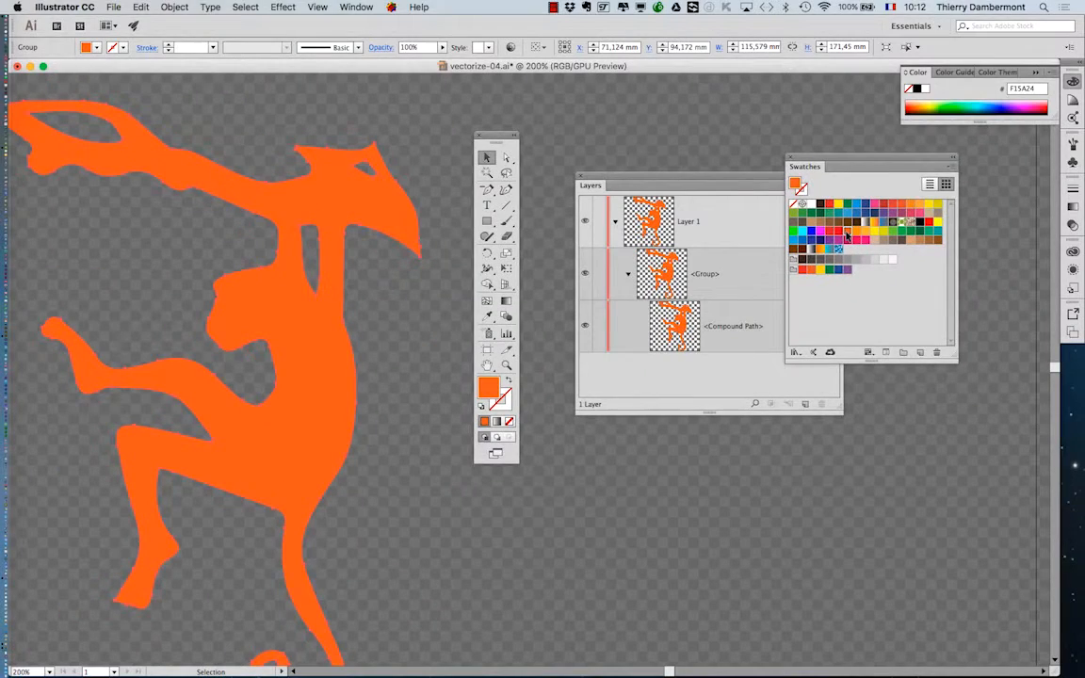
# Step: Try a magenta fill and settle on the dark blue swatch R=27 G=20 B=100 for the whole monkey
pyautogui.click(837, 242)
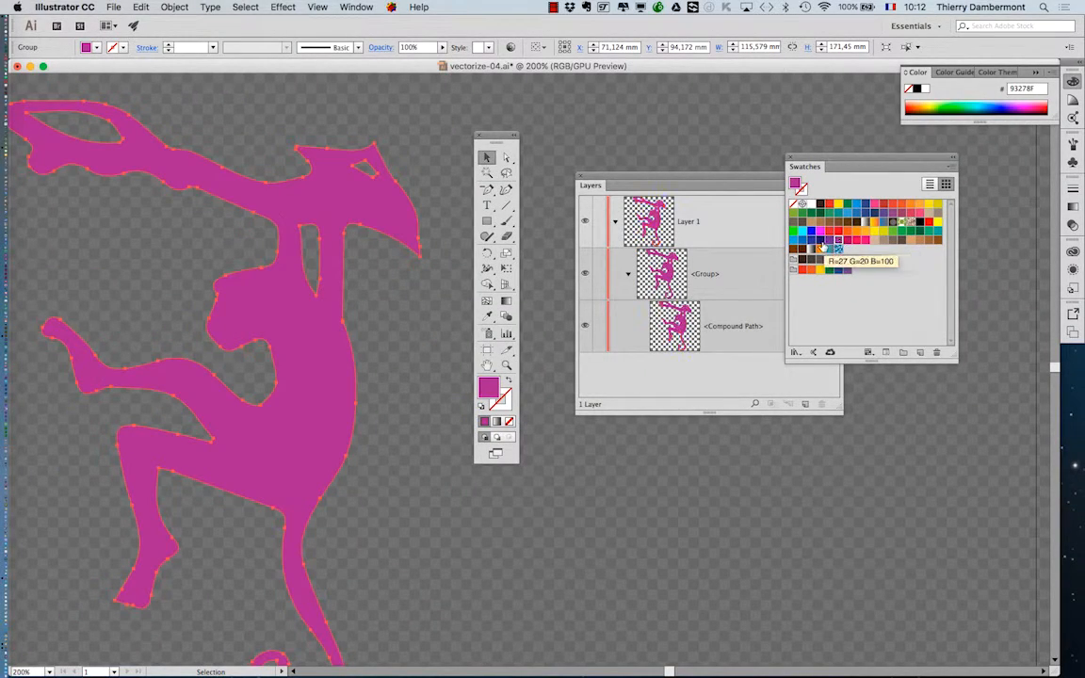
pyautogui.click(819, 249)
pyautogui.press('super+minus')
pyautogui.press('super+minus')
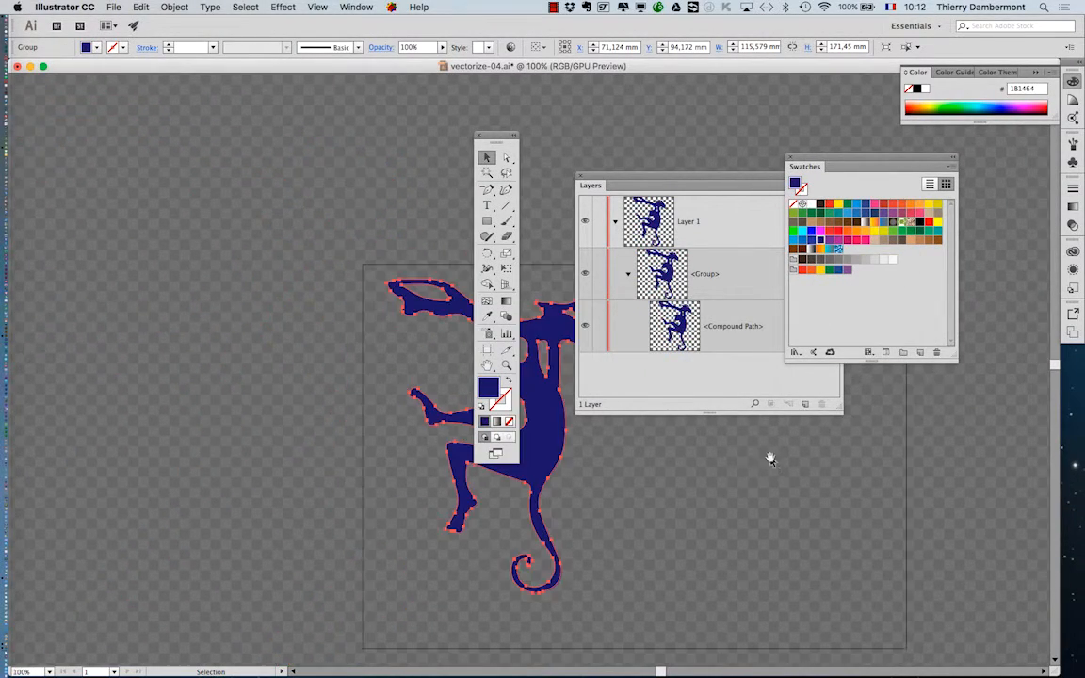